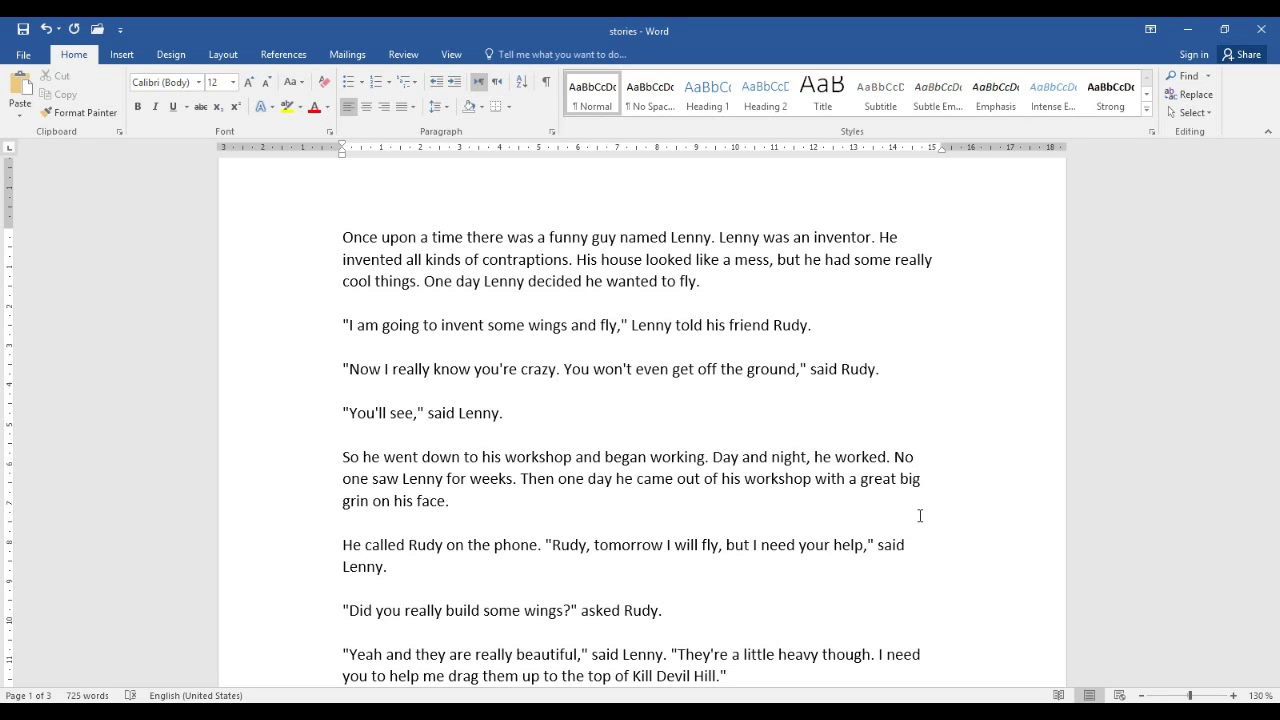
Step: Select the opening words 'Once upon a time' and set them in Andalus
scroll(920, 515, up, 1)
mouse_move(343, 285)
mouse_down()
mouse_move(502, 287)
mouse_move(507, 305)
mouse_move(505, 293)
mouse_up()
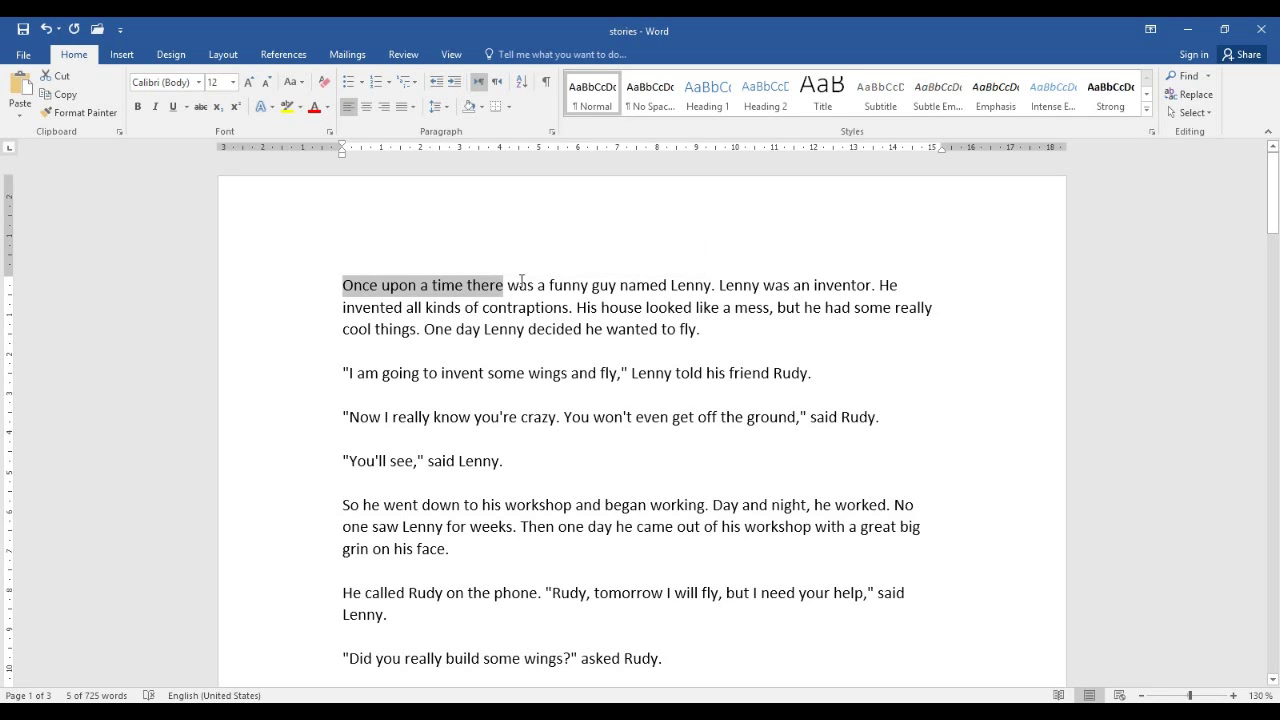
click(545, 310)
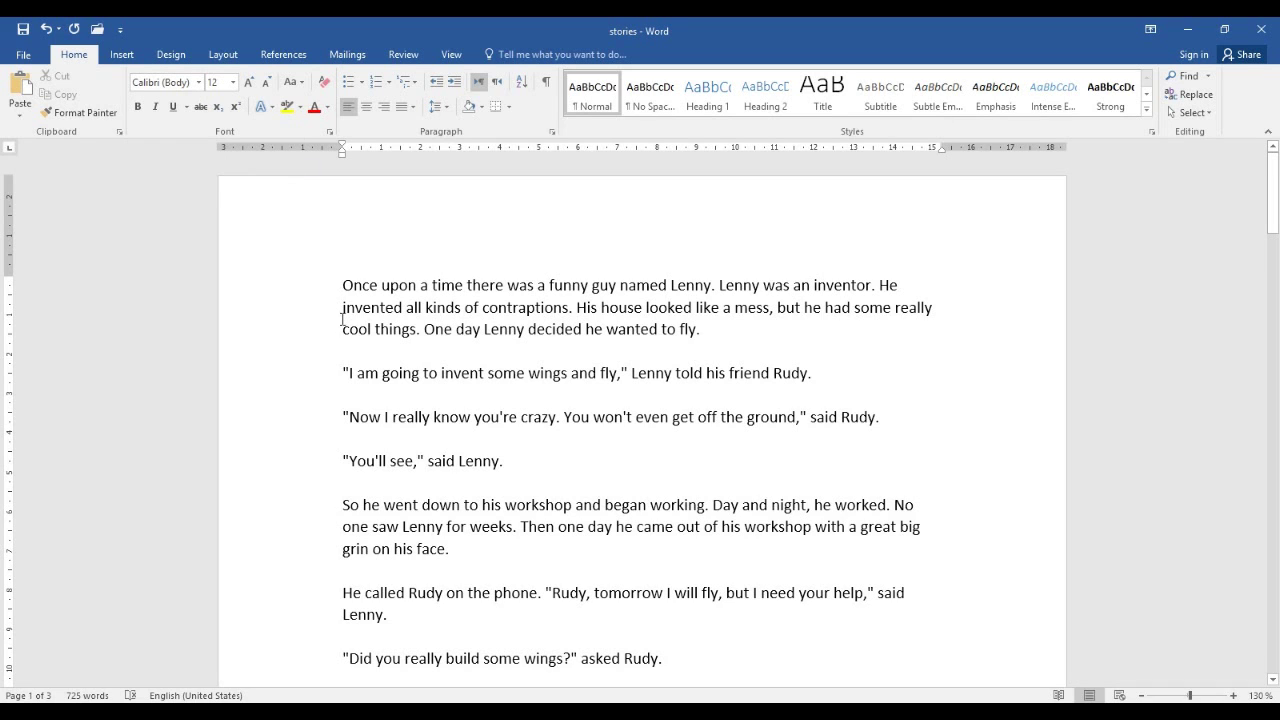
drag(342, 285, 465, 291)
click(199, 82)
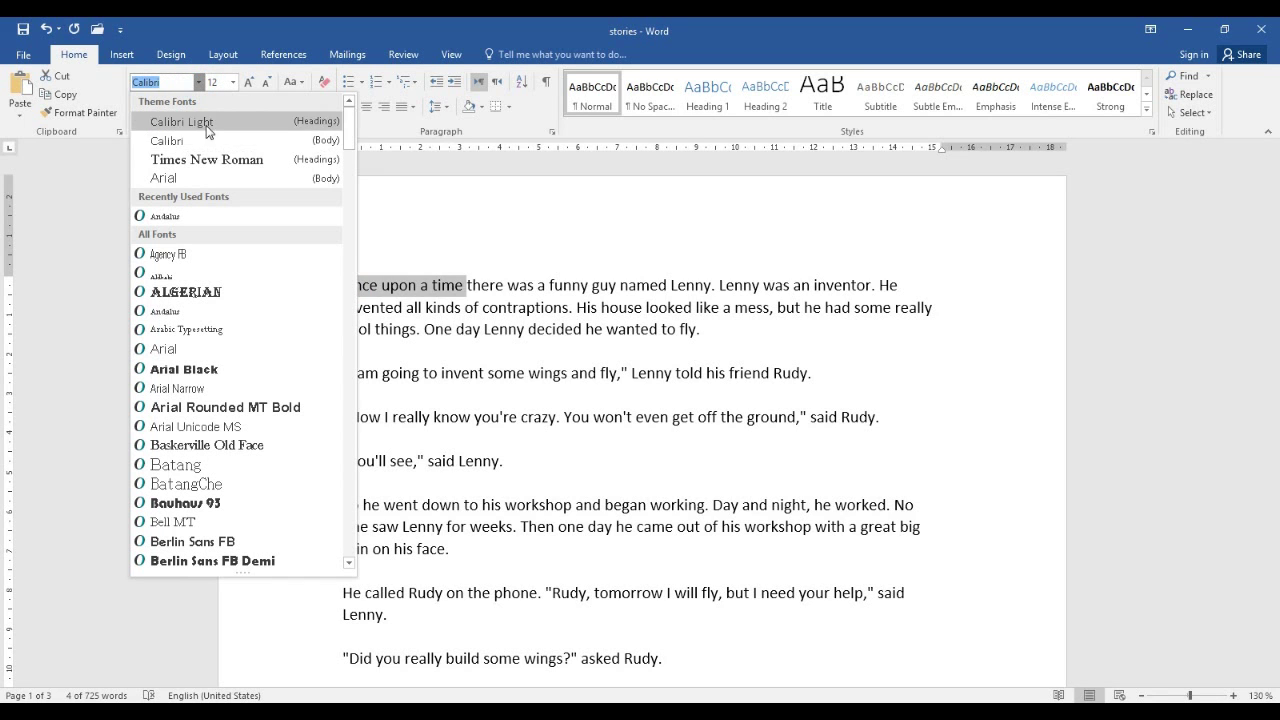
click(219, 223)
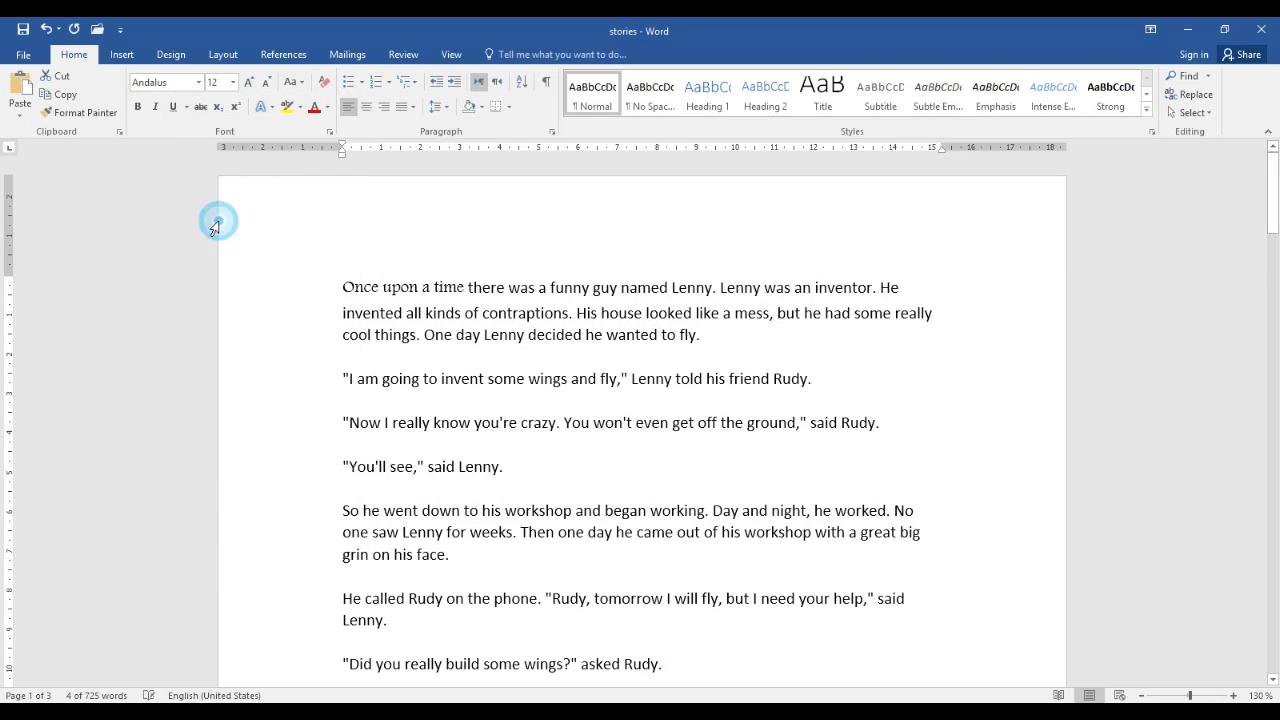
Step: Enlarge the opening words to 22 pt and compare them with the body text
click(249, 82)
click(249, 82)
click(249, 82)
click(249, 82)
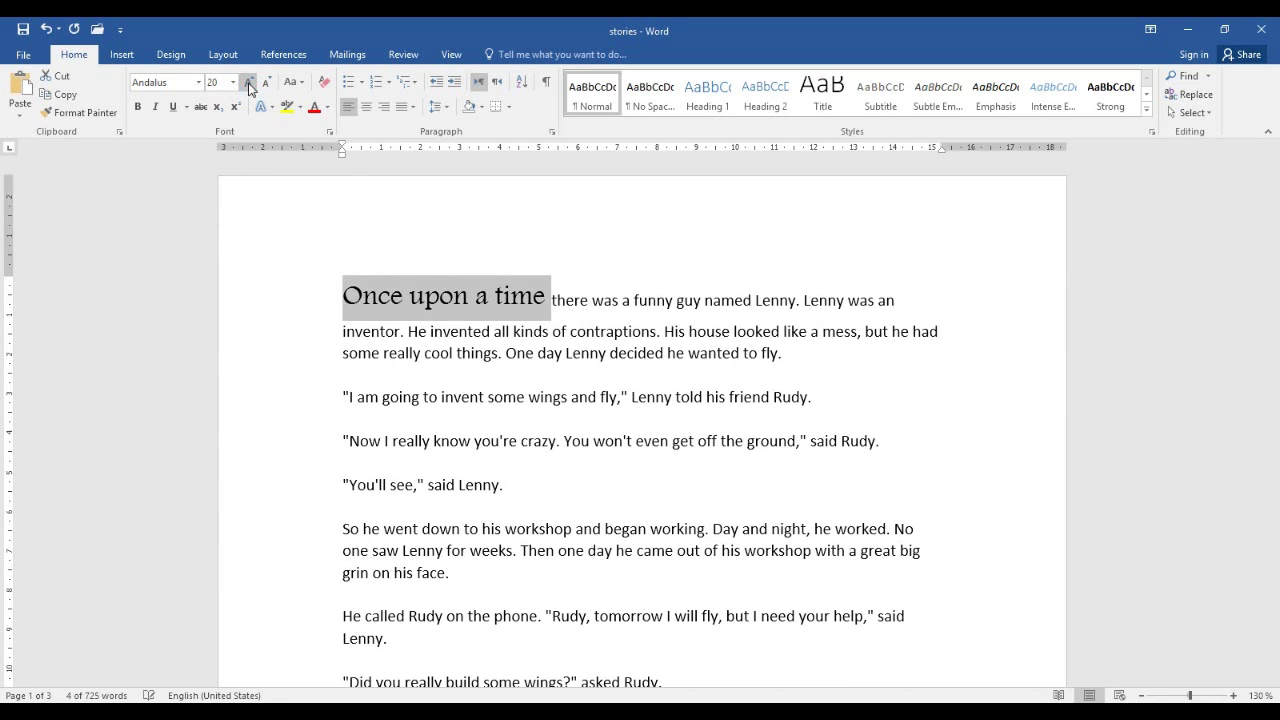
click(249, 82)
click(612, 304)
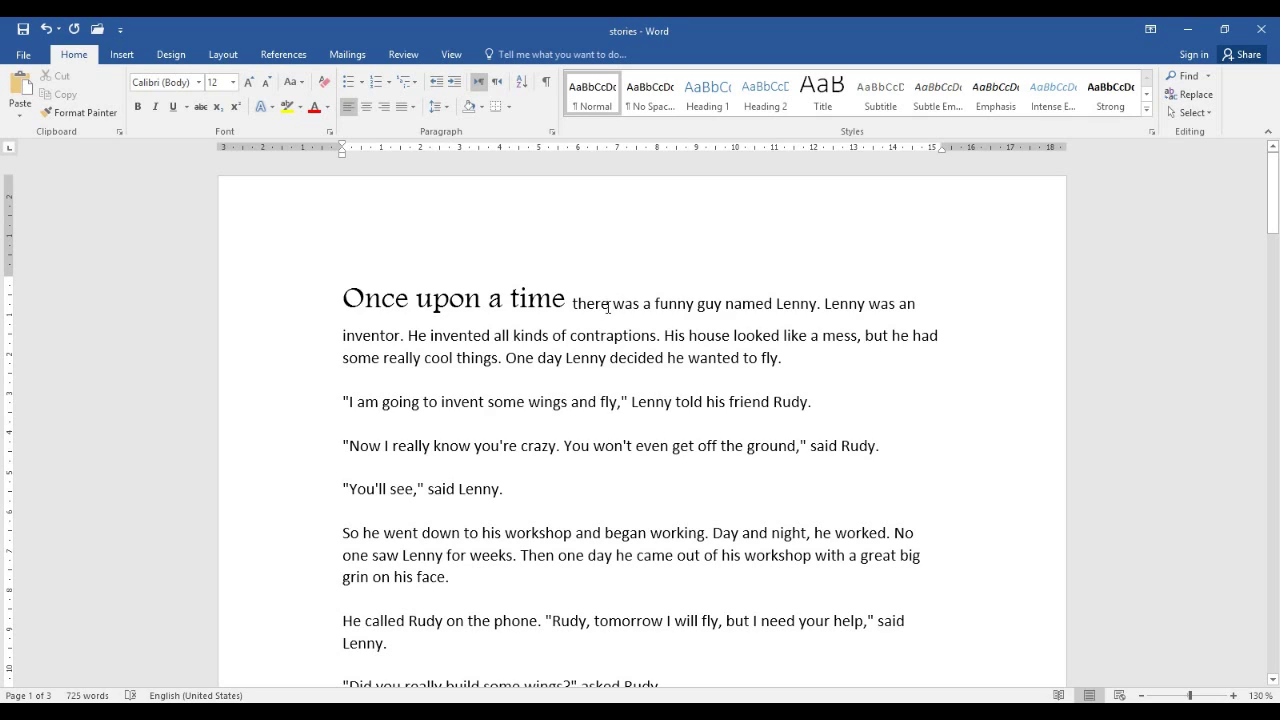
click(449, 298)
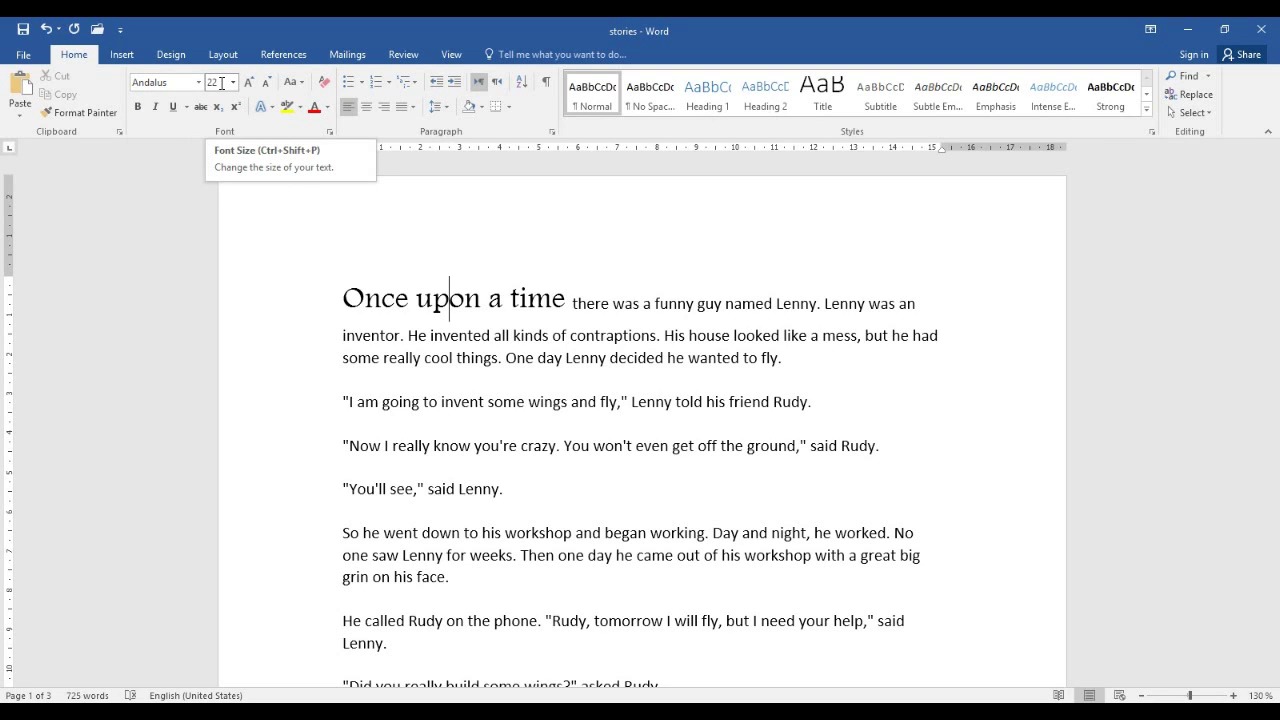
click(753, 307)
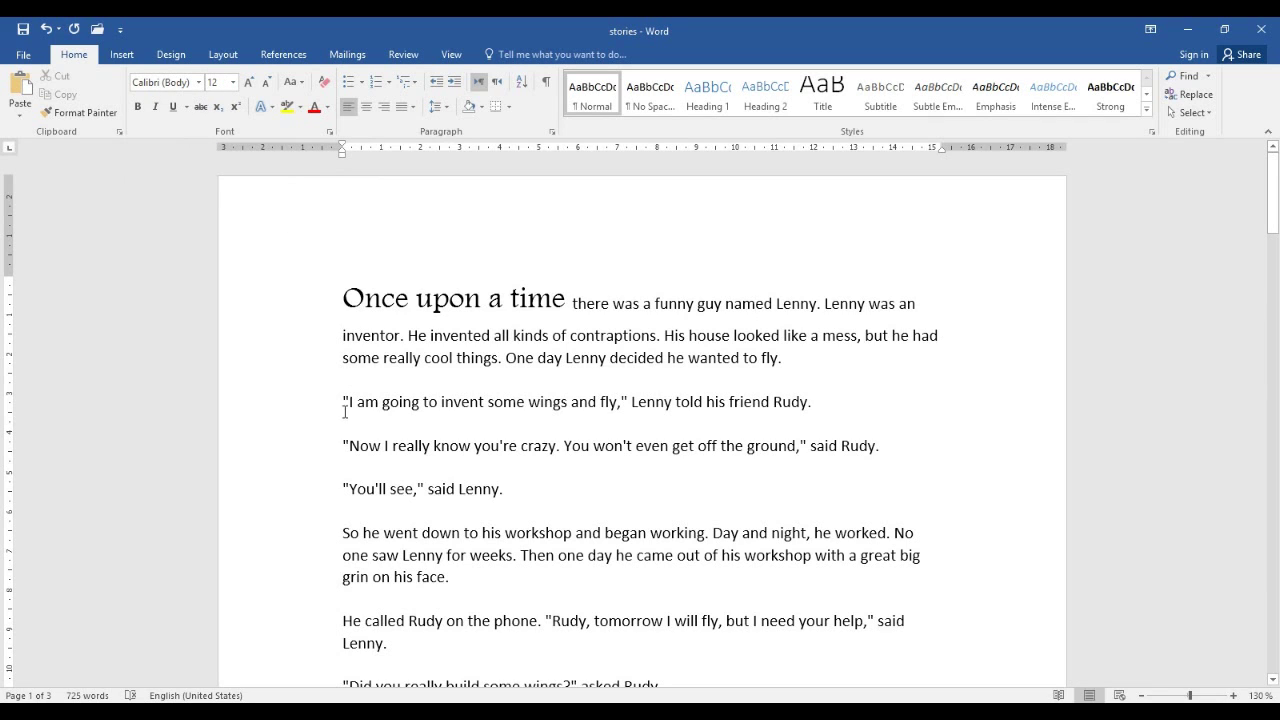
Step: Set 'So he went down to his' in Arial at 18 pt
drag(342, 532, 498, 535)
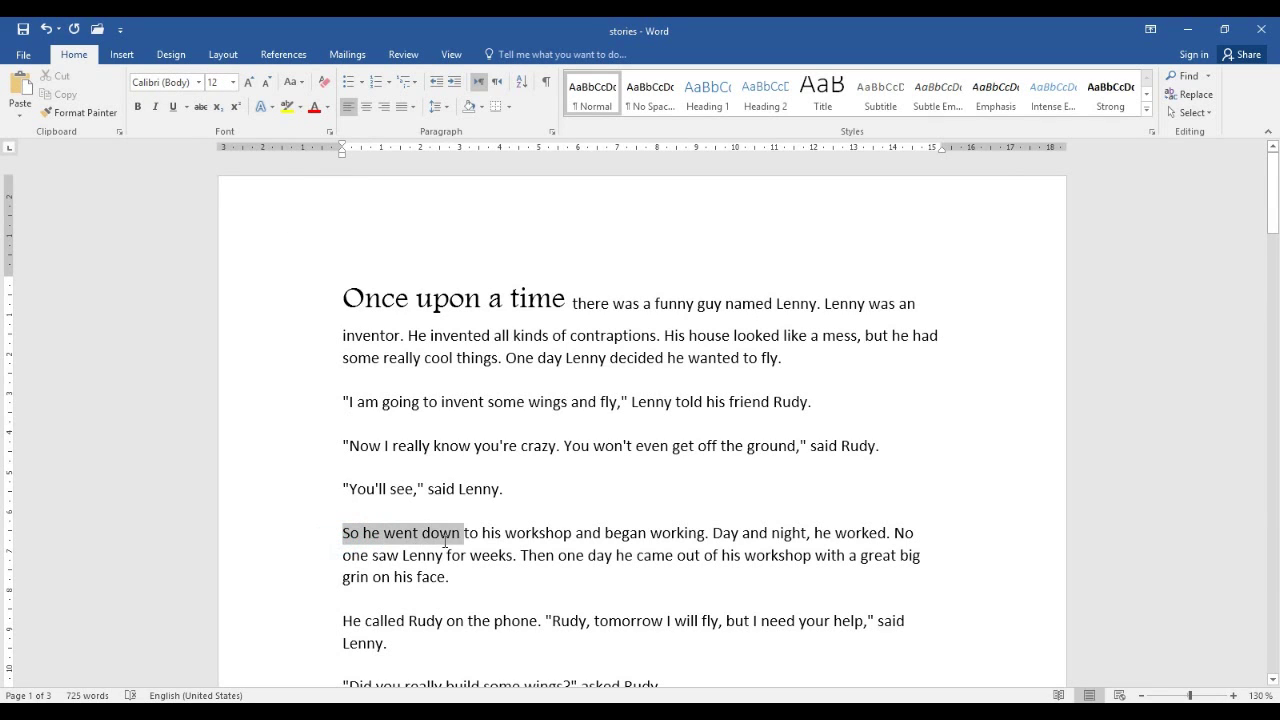
click(199, 82)
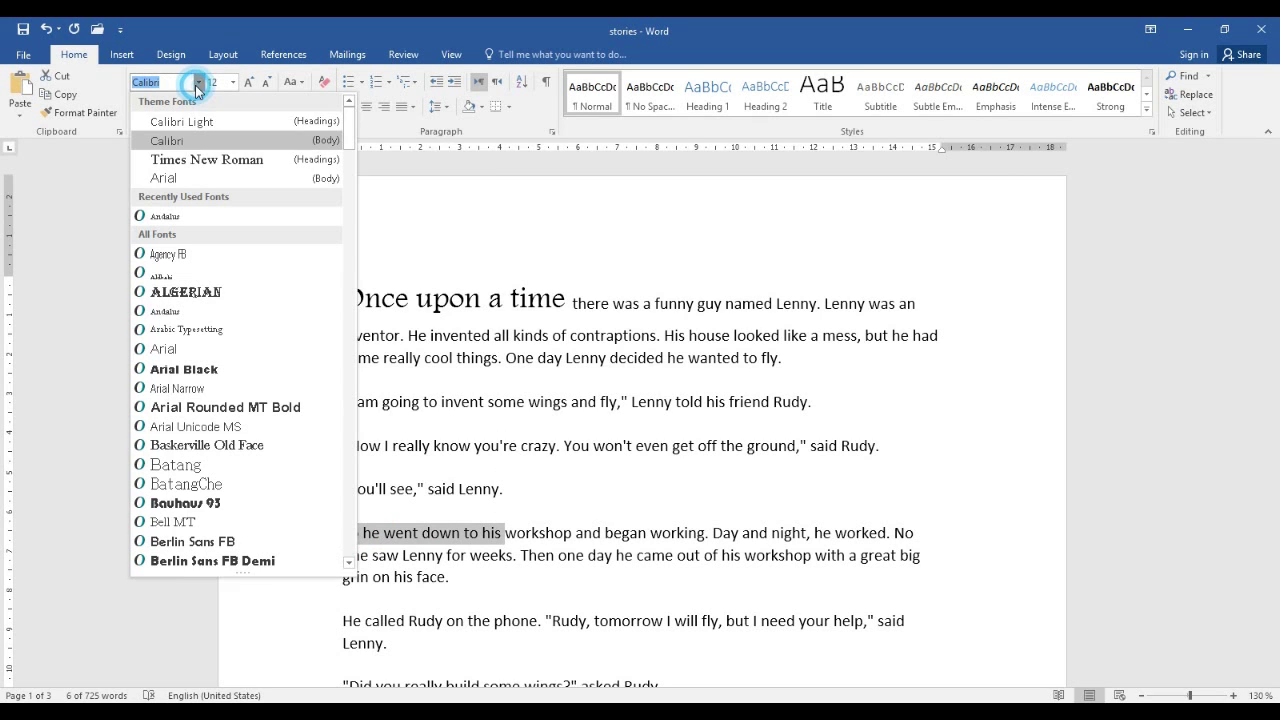
click(214, 183)
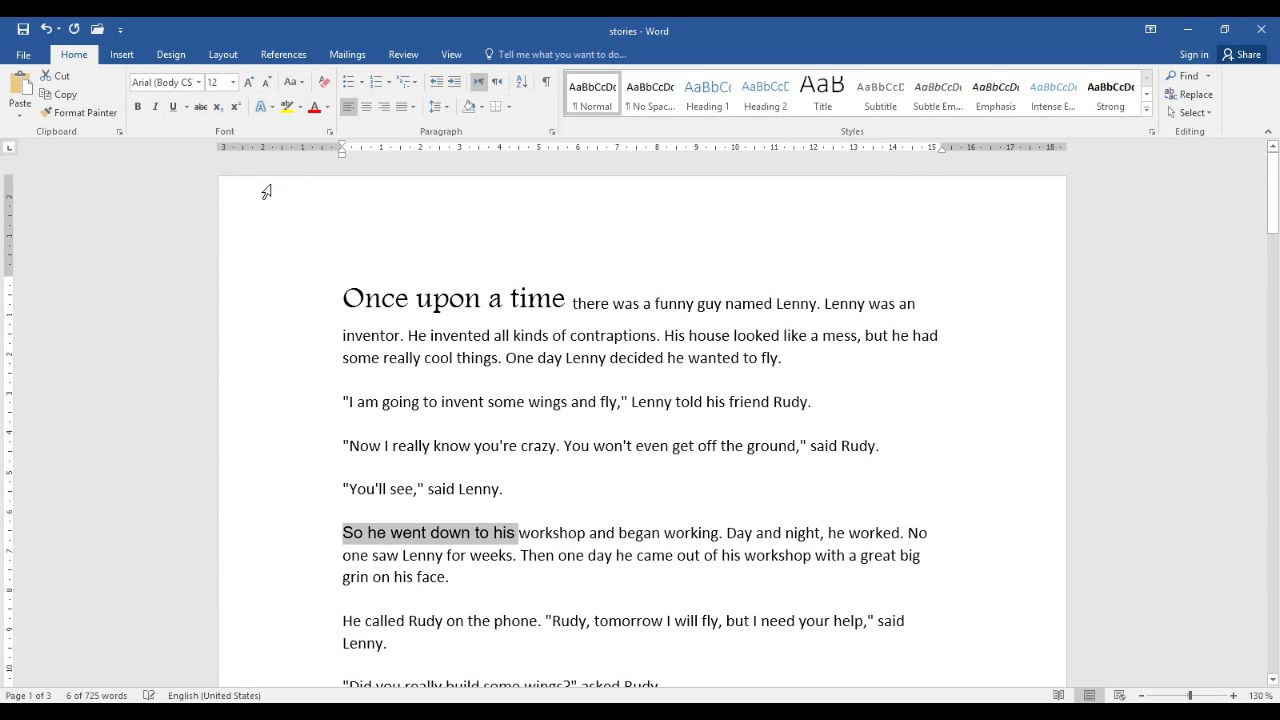
click(250, 84)
click(250, 84)
click(250, 84)
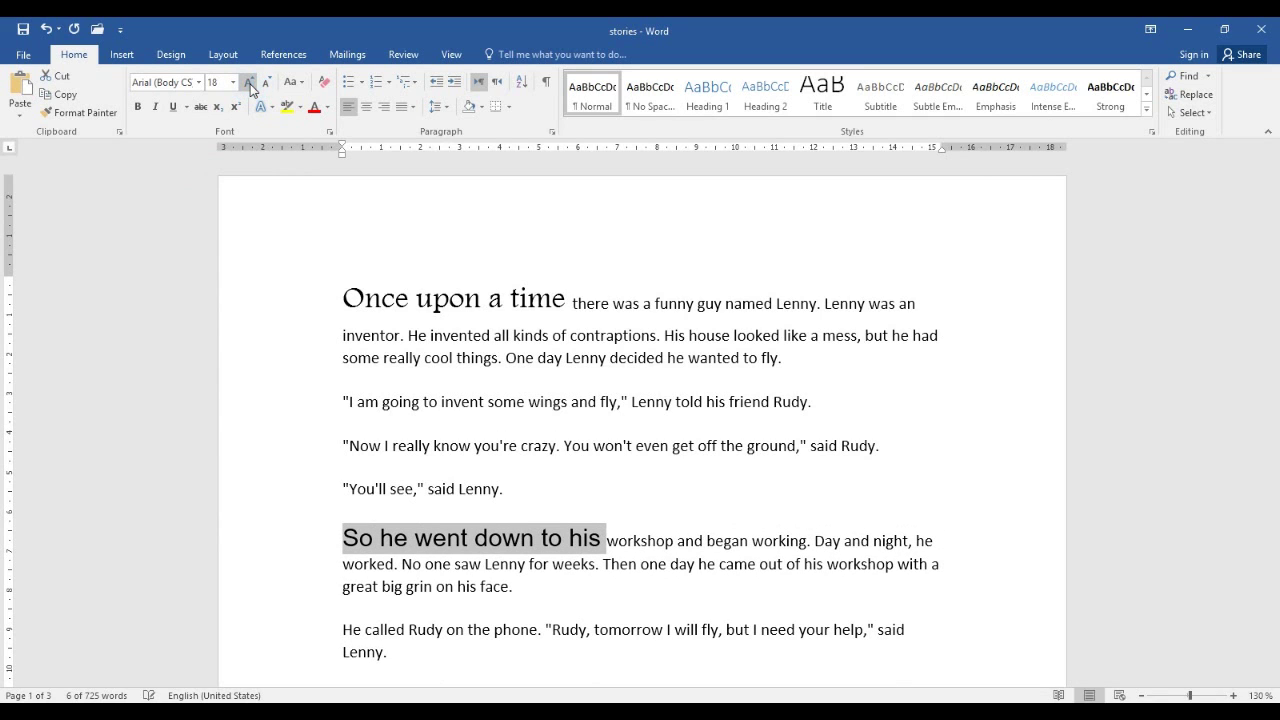
Step: Enlarge the following phrase through 'Day and night, he' to 18 pt
drag(606, 540, 936, 545)
click(248, 84)
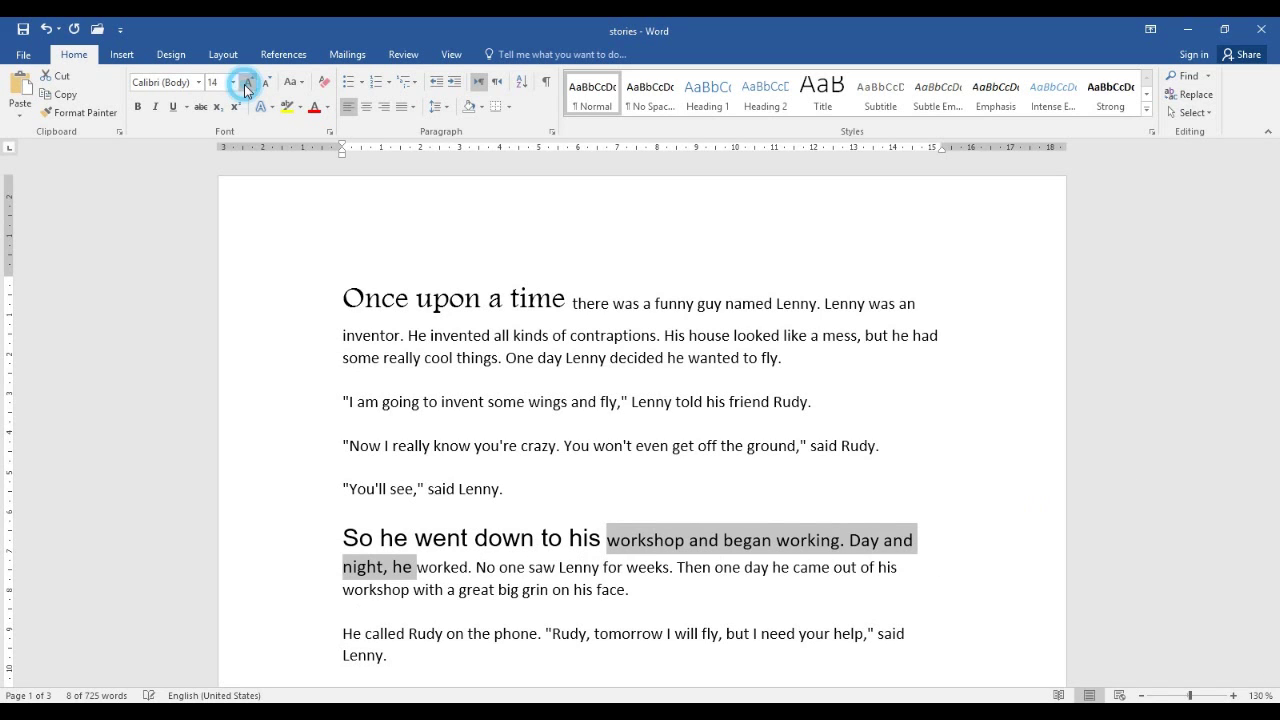
click(248, 84)
click(247, 84)
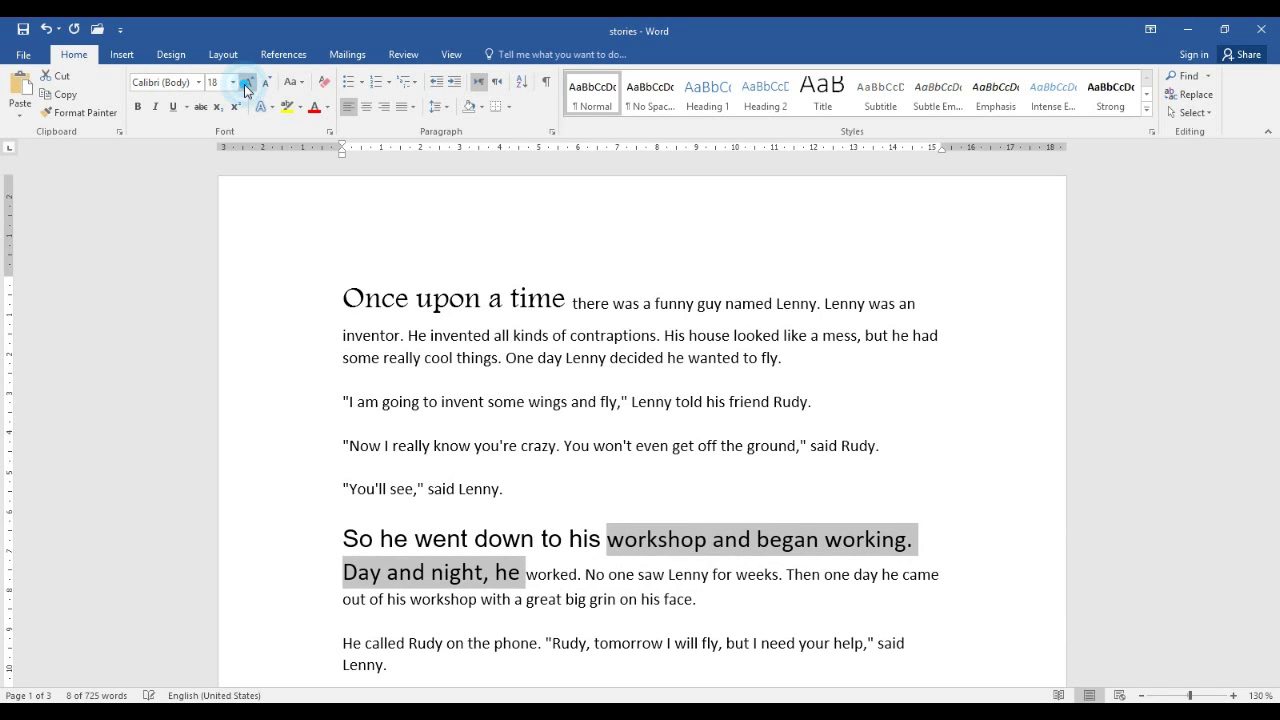
click(710, 574)
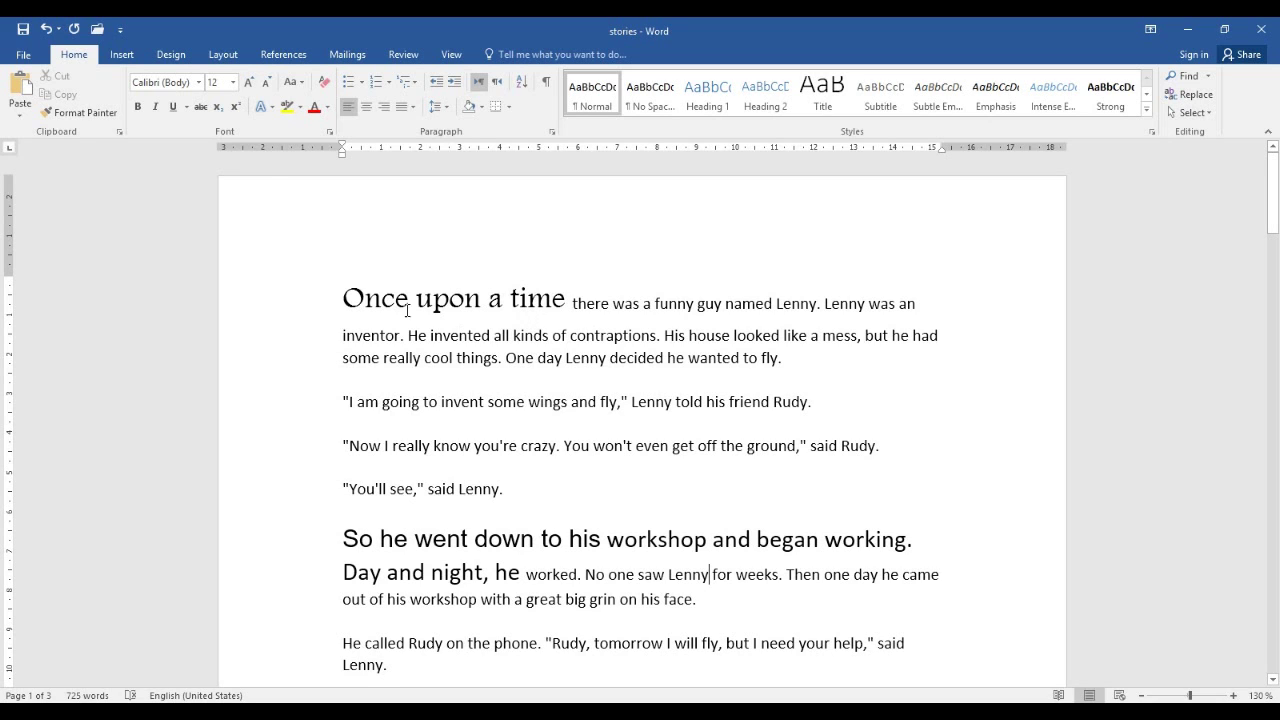
Step: Set 'His house looked like a mess' in Times New Roman at 20 pt
drag(569, 337, 782, 340)
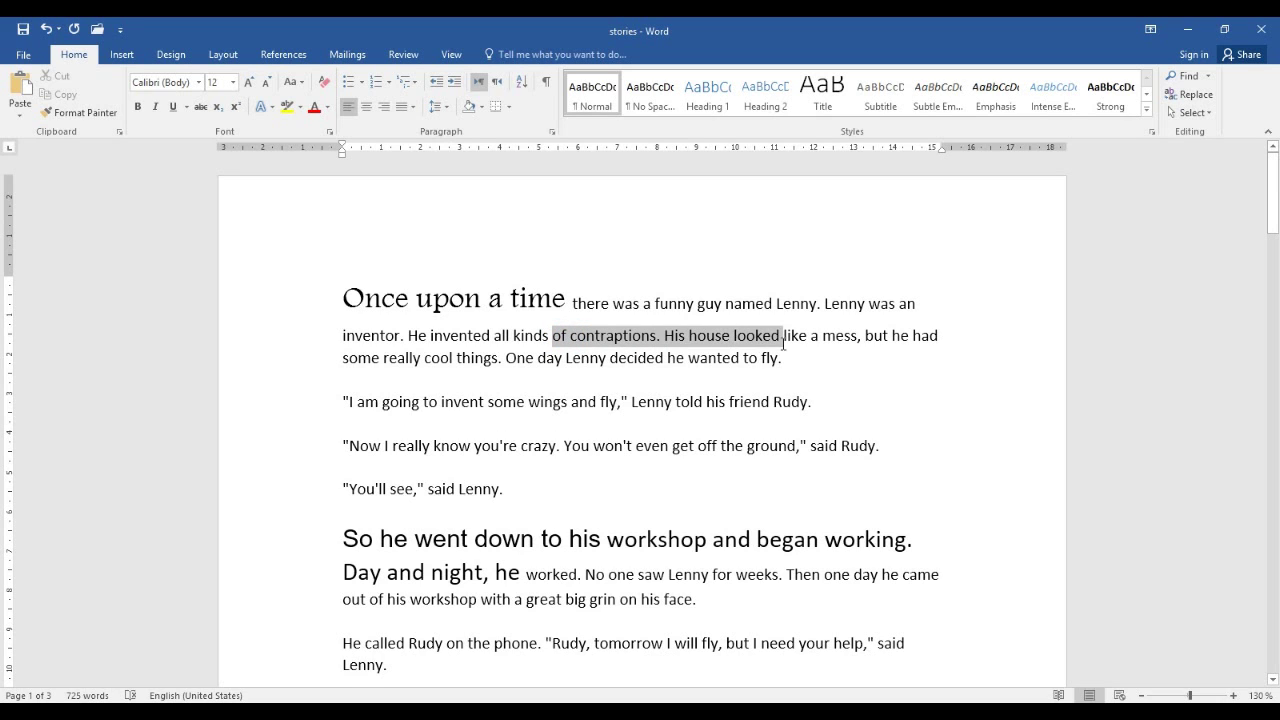
click(707, 336)
drag(666, 336, 838, 335)
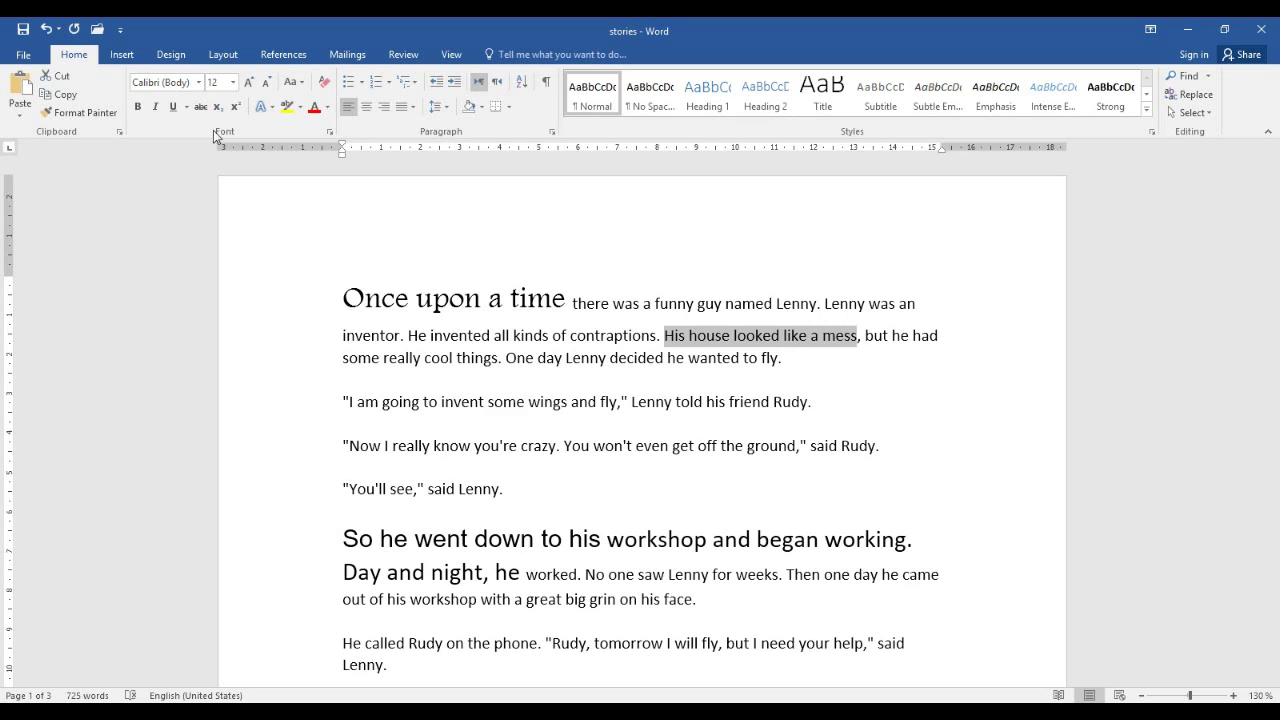
click(199, 82)
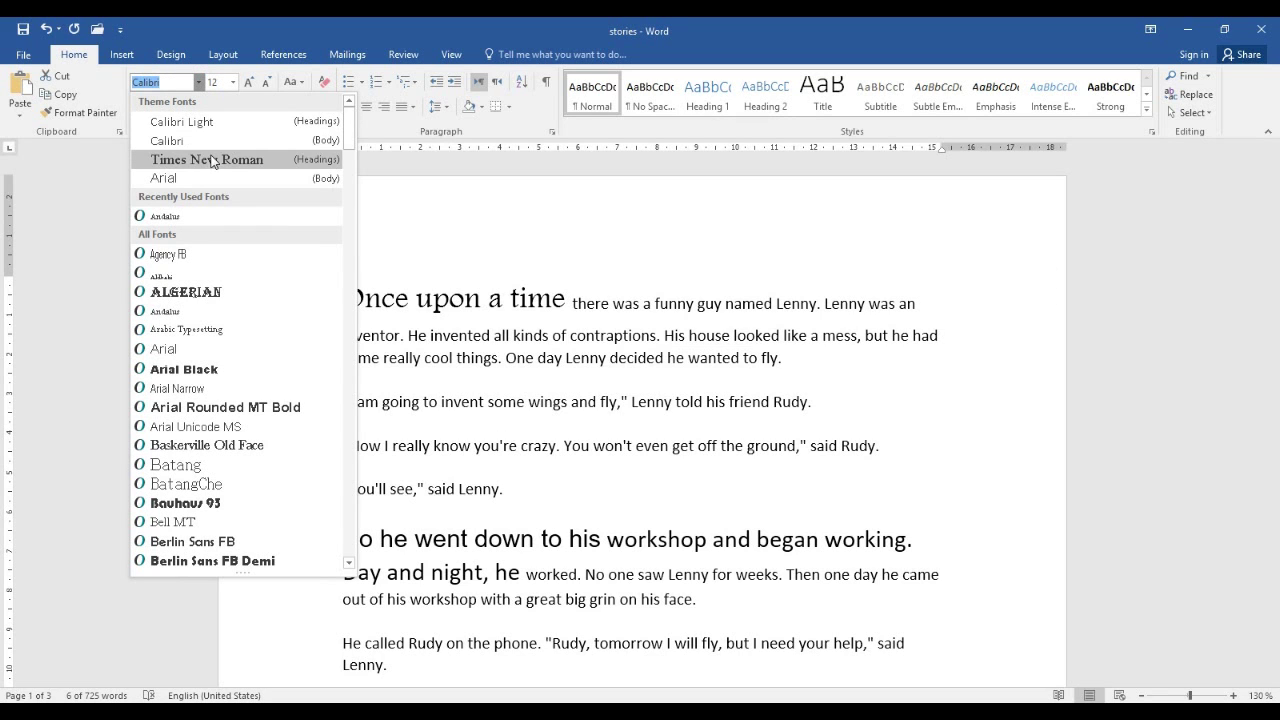
click(207, 159)
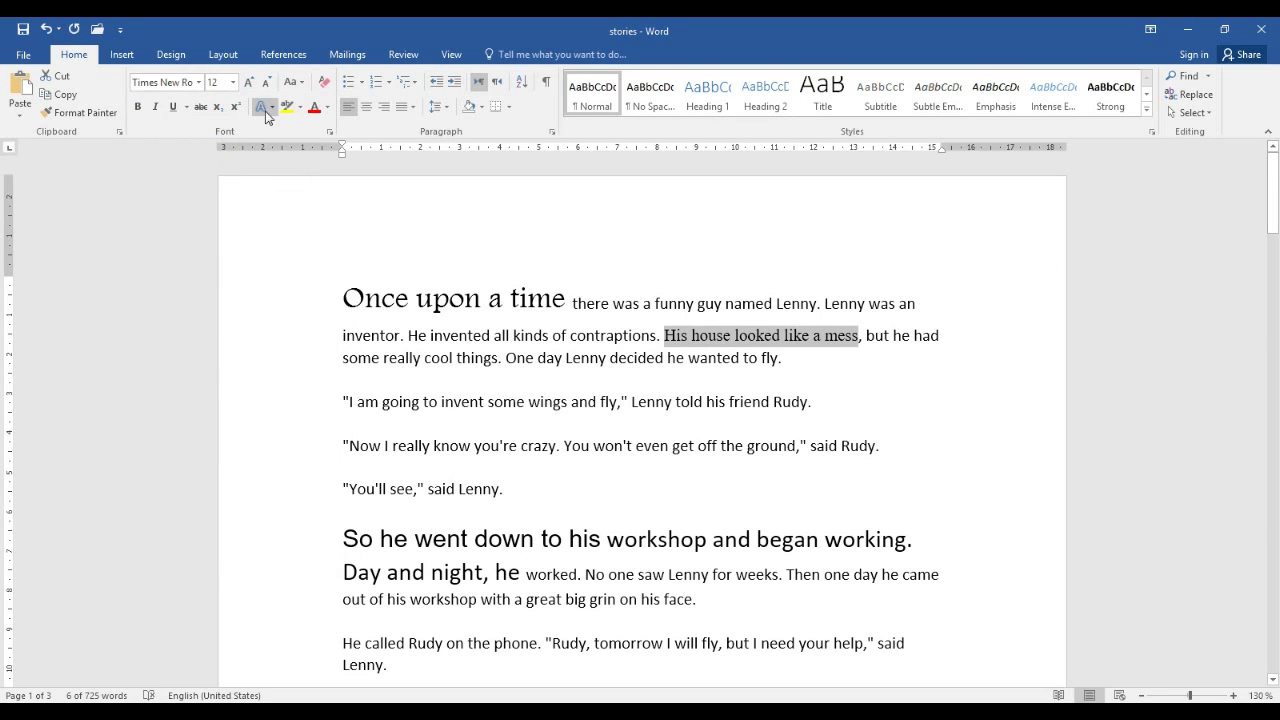
click(248, 82)
click(248, 82)
click(248, 82)
click(248, 82)
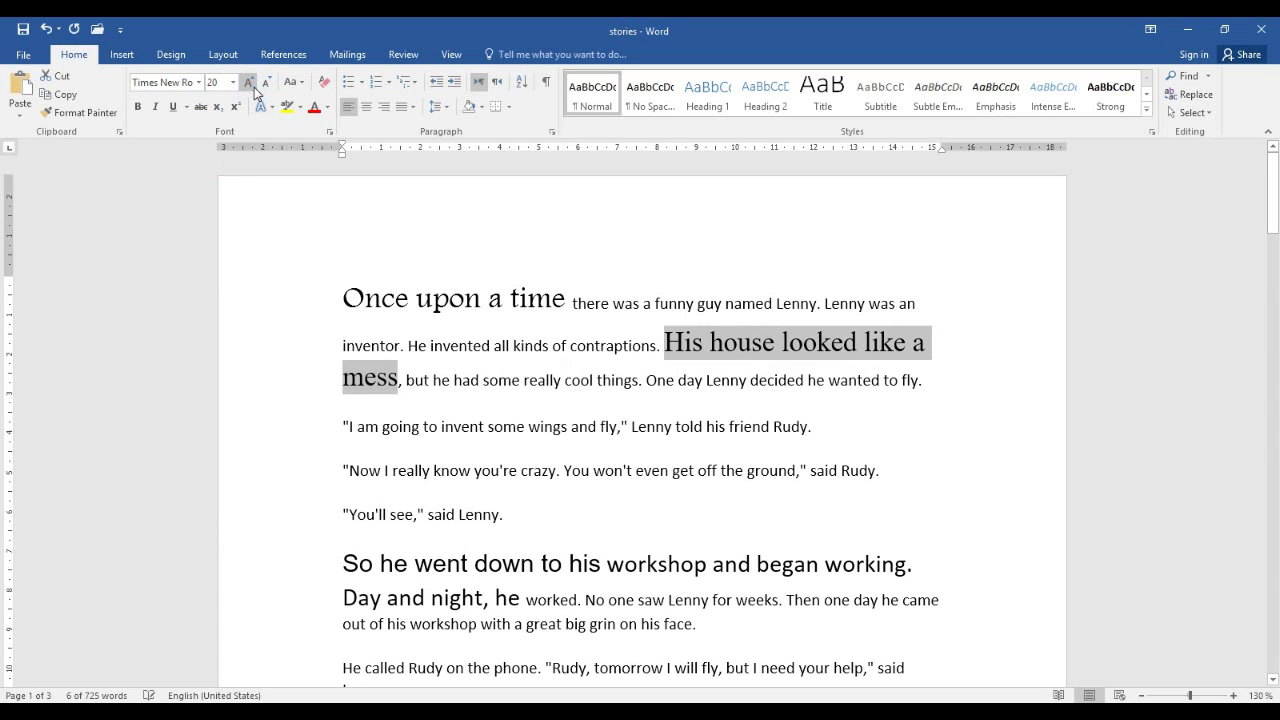
Step: Zoom in on the page and check the font of 'there was a funny guy'
click(1233, 695)
click(1233, 695)
click(1233, 695)
click(1233, 695)
click(1233, 695)
click(1233, 695)
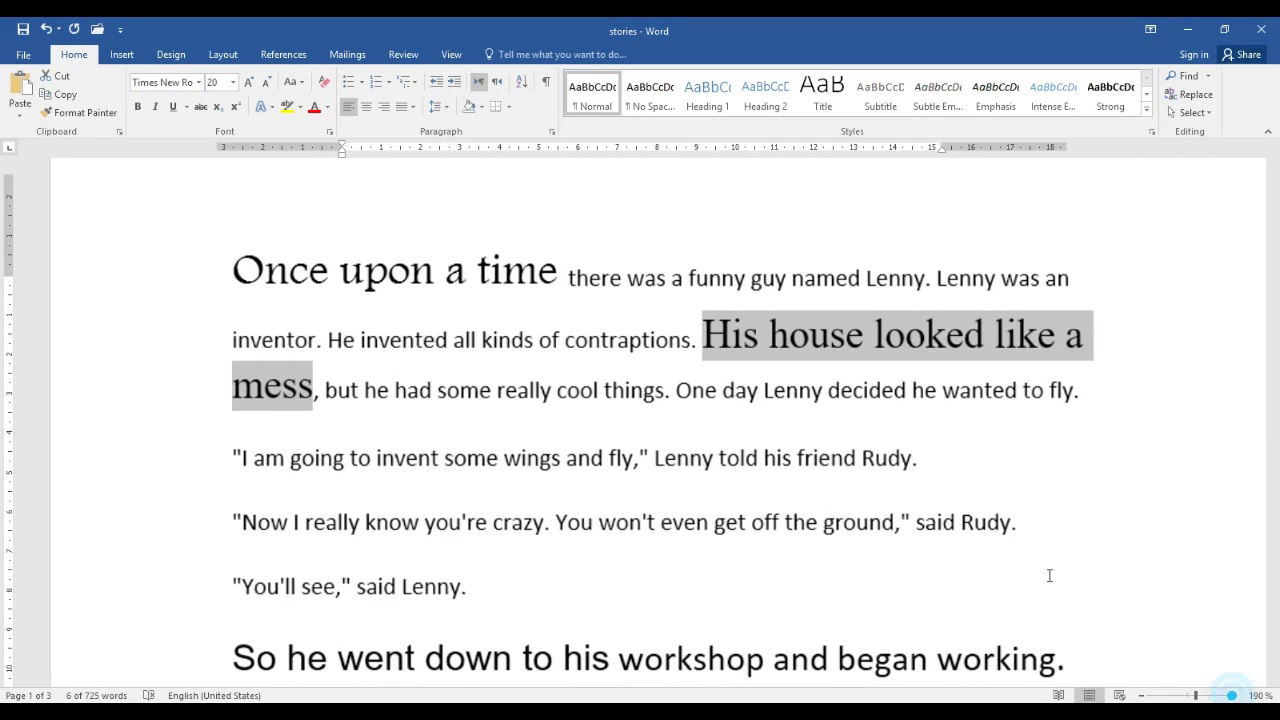
click(789, 340)
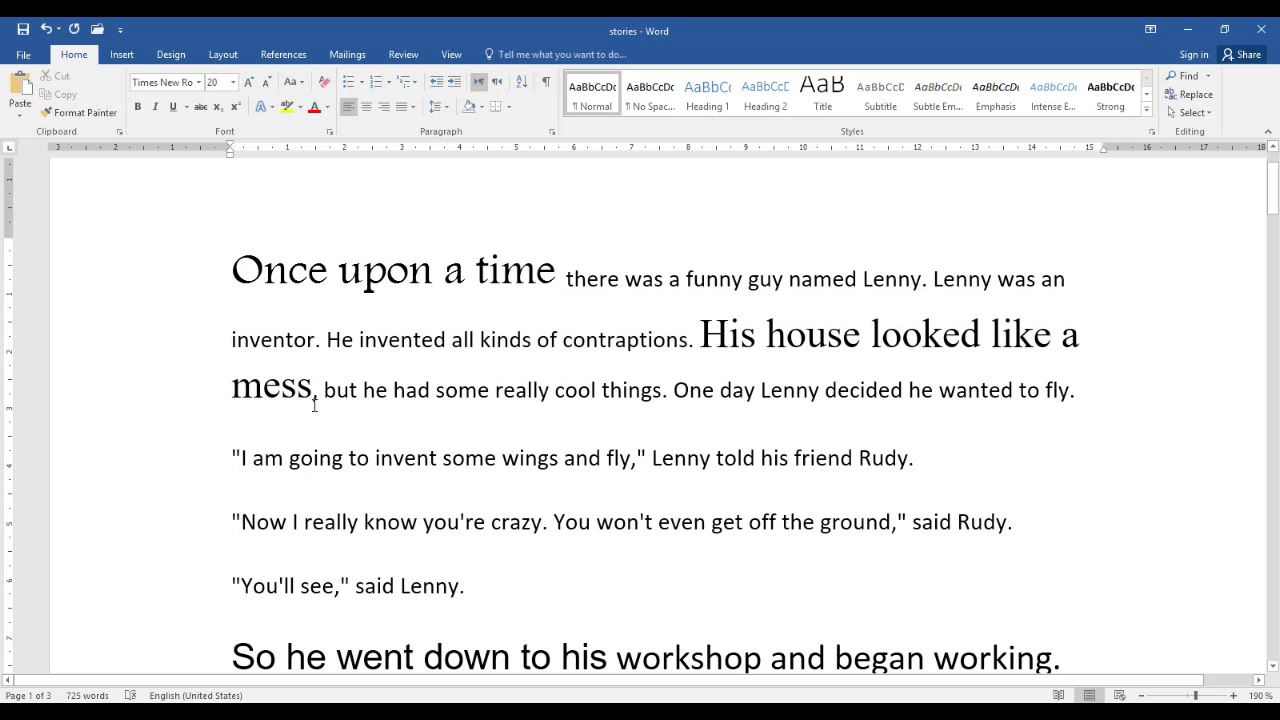
click(626, 279)
drag(567, 279, 765, 283)
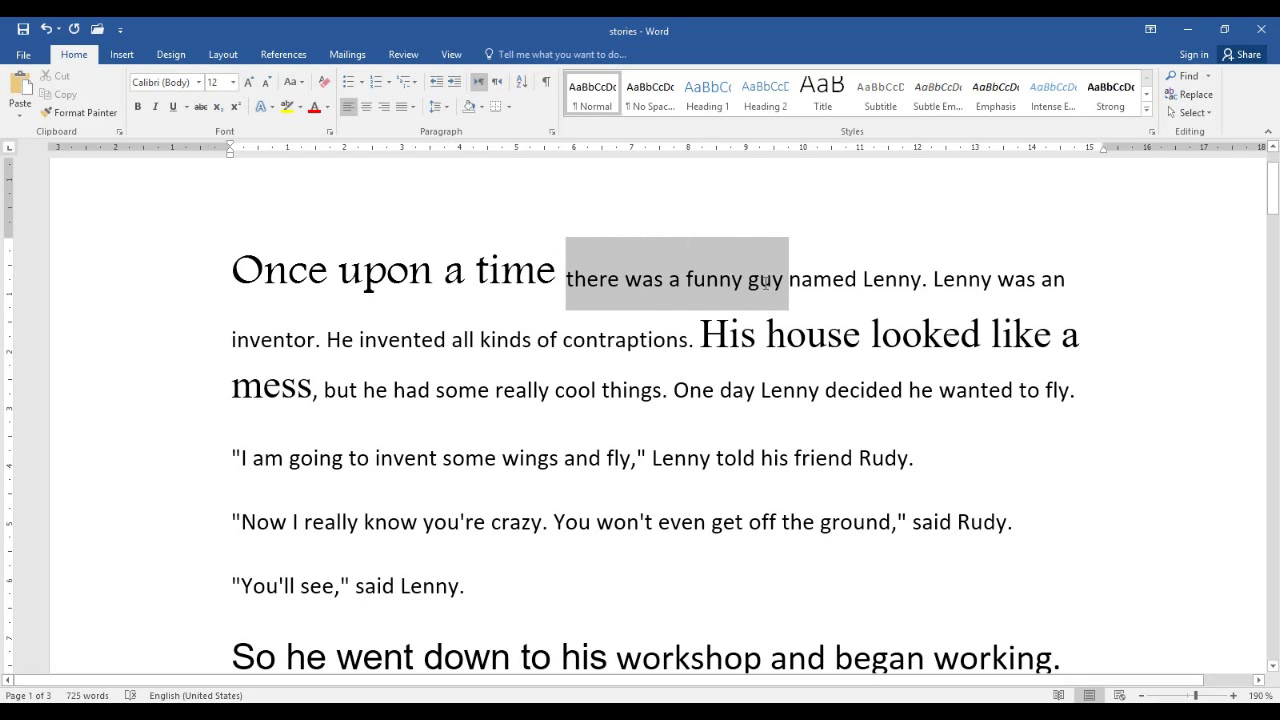
Step: Set 'He invented all kinds of contraptions.' in Arial at 18 pt
click(199, 82)
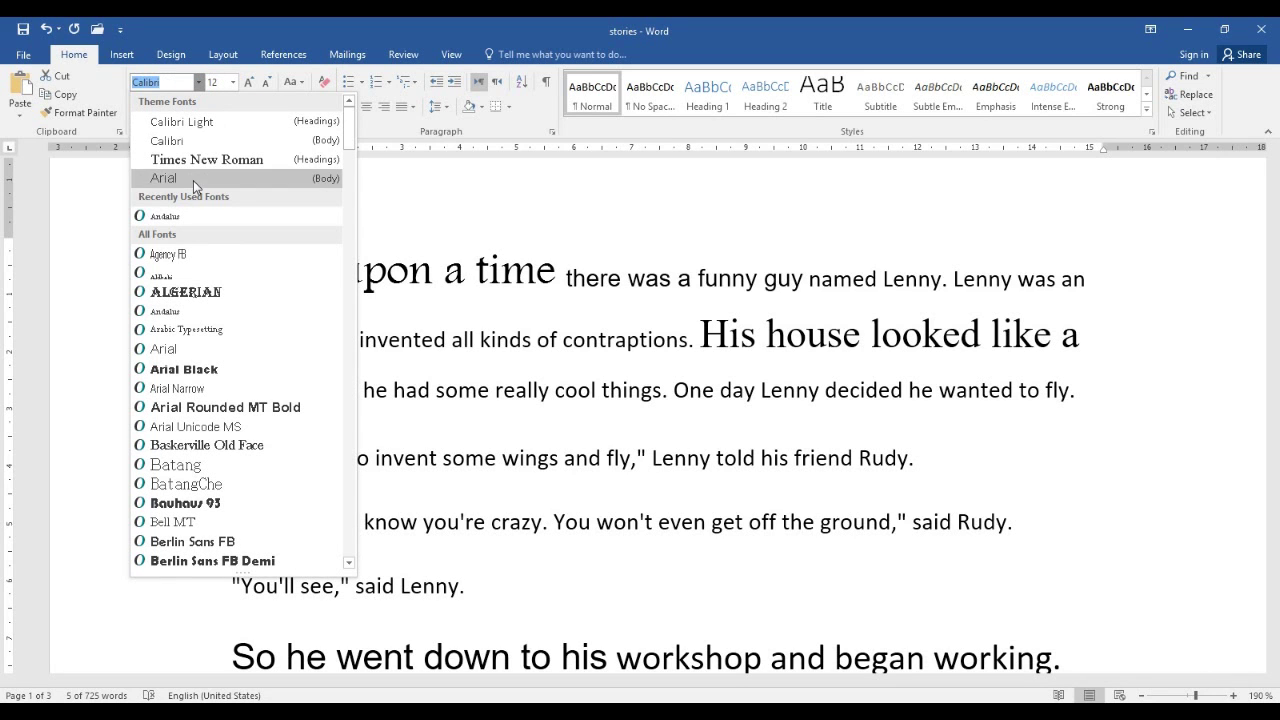
key(Escape)
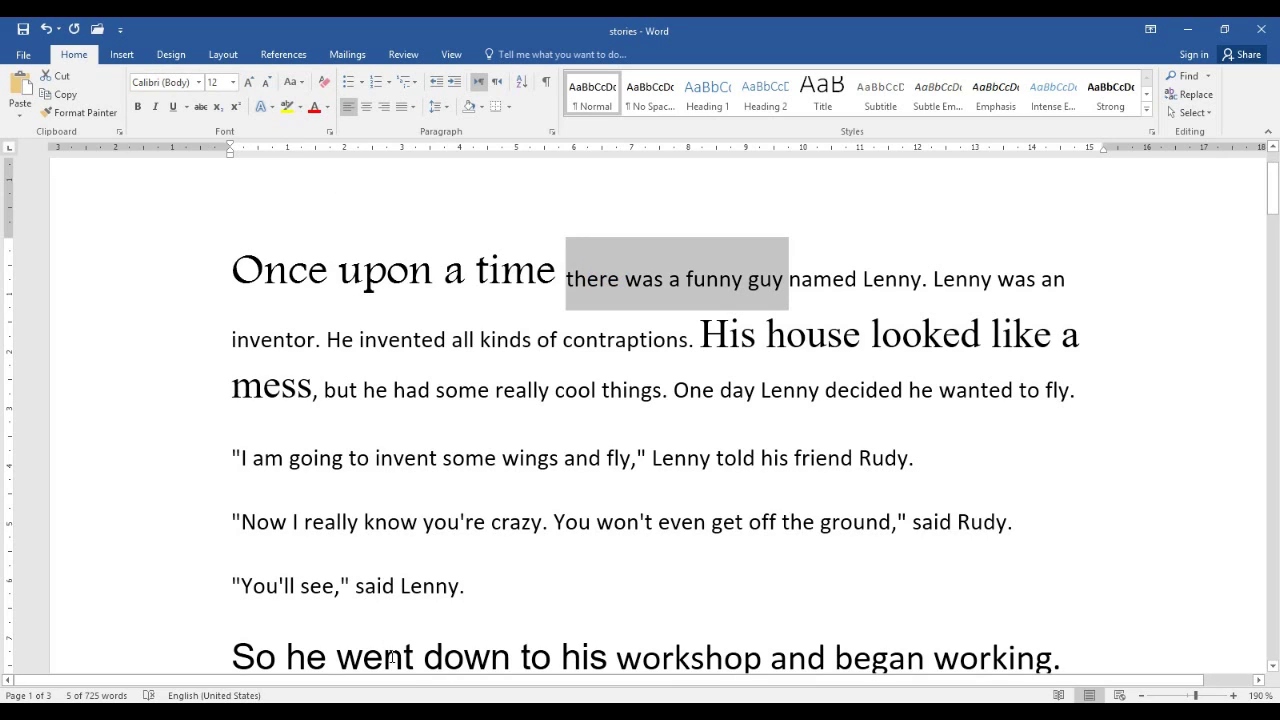
click(386, 657)
drag(692, 341, 321, 339)
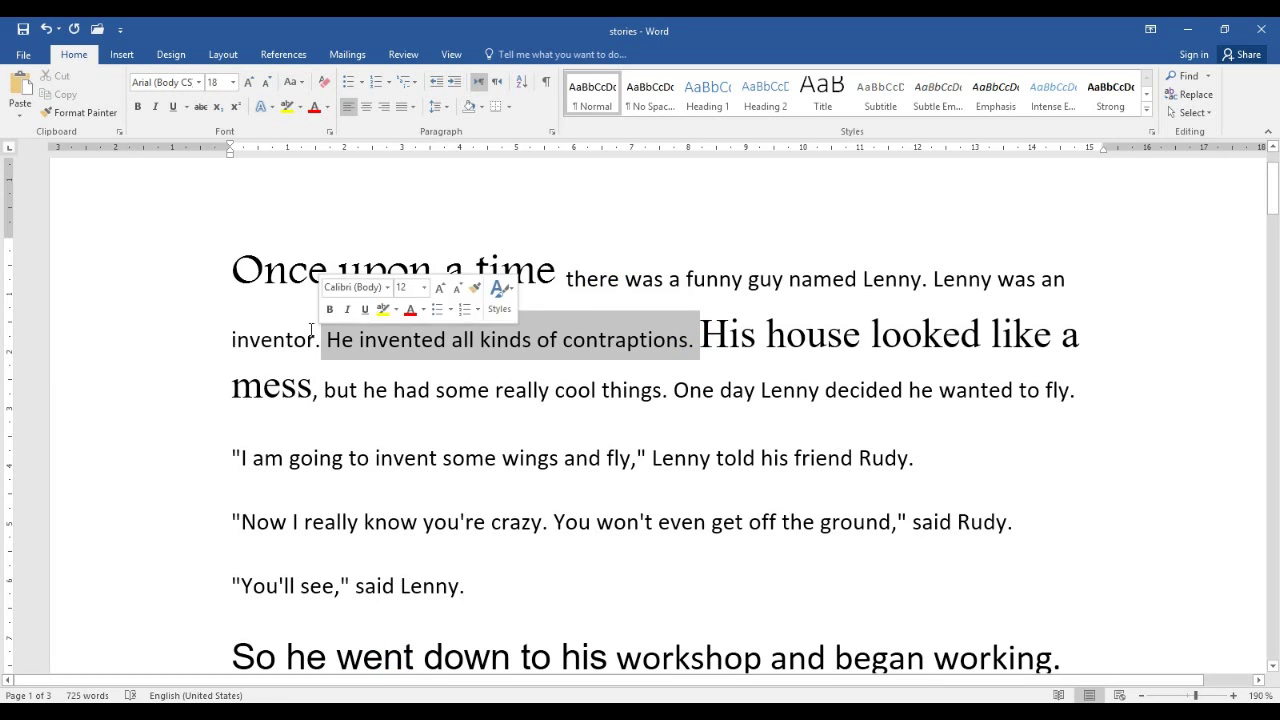
click(199, 82)
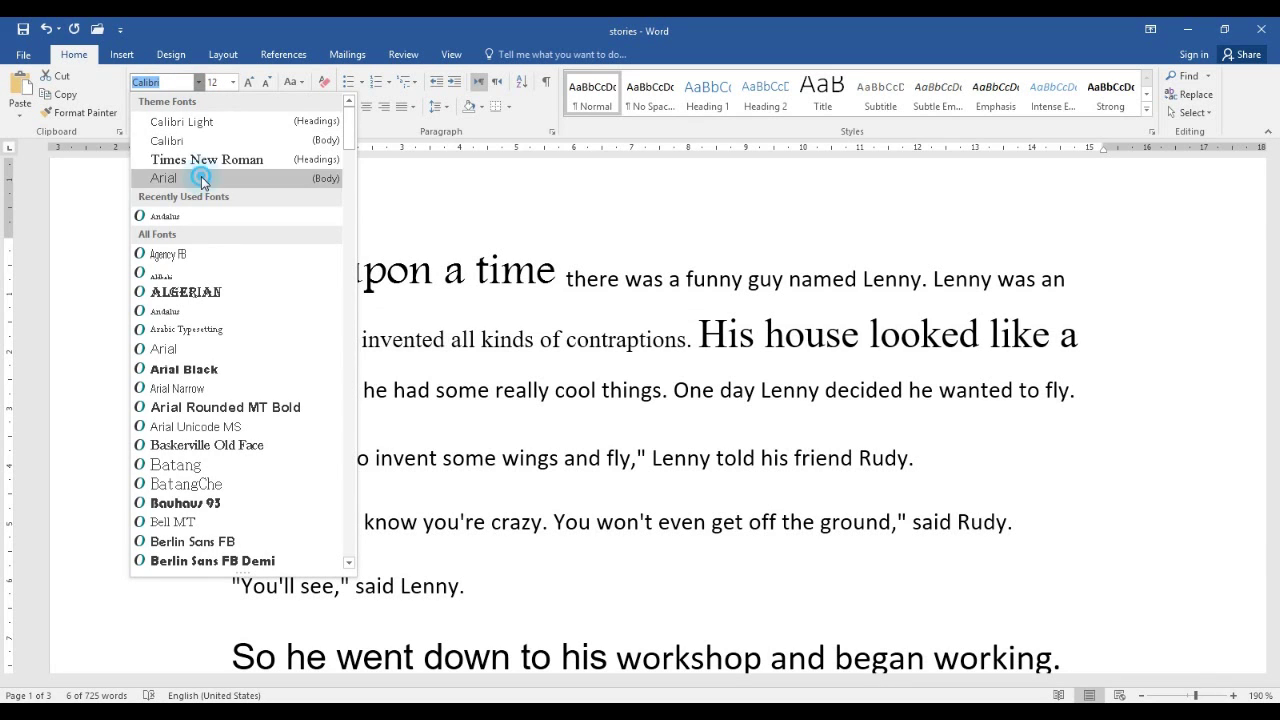
click(163, 178)
click(247, 82)
click(247, 82)
click(247, 82)
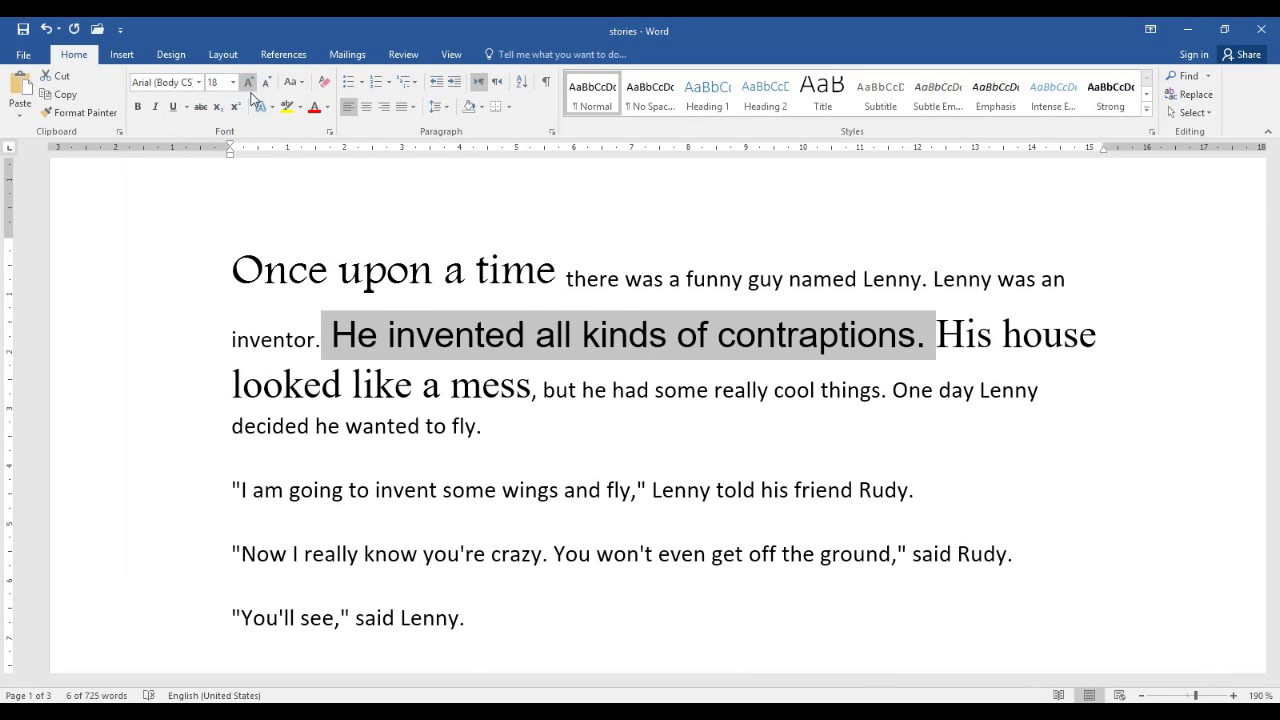
click(793, 400)
Step: Check the fonts of 'His house' and the contraptions sentence, then select 'Once upon a time'
drag(918, 343, 591, 358)
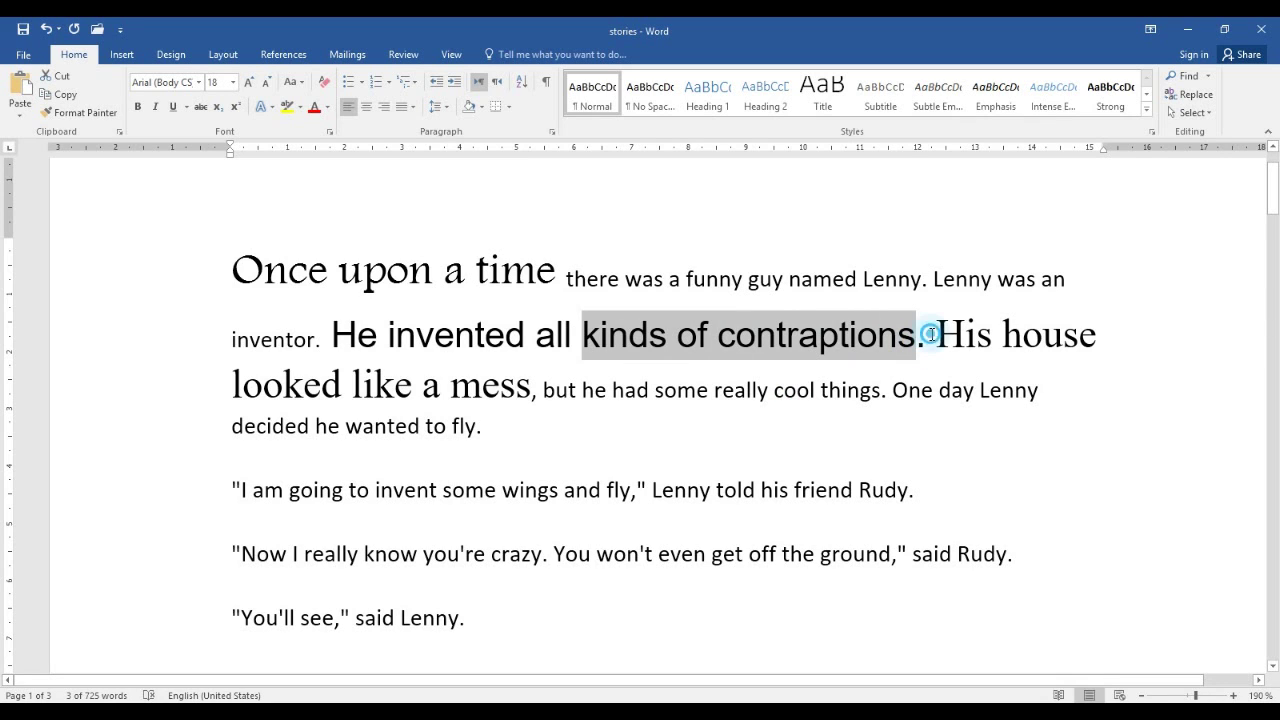
drag(920, 340, 1067, 349)
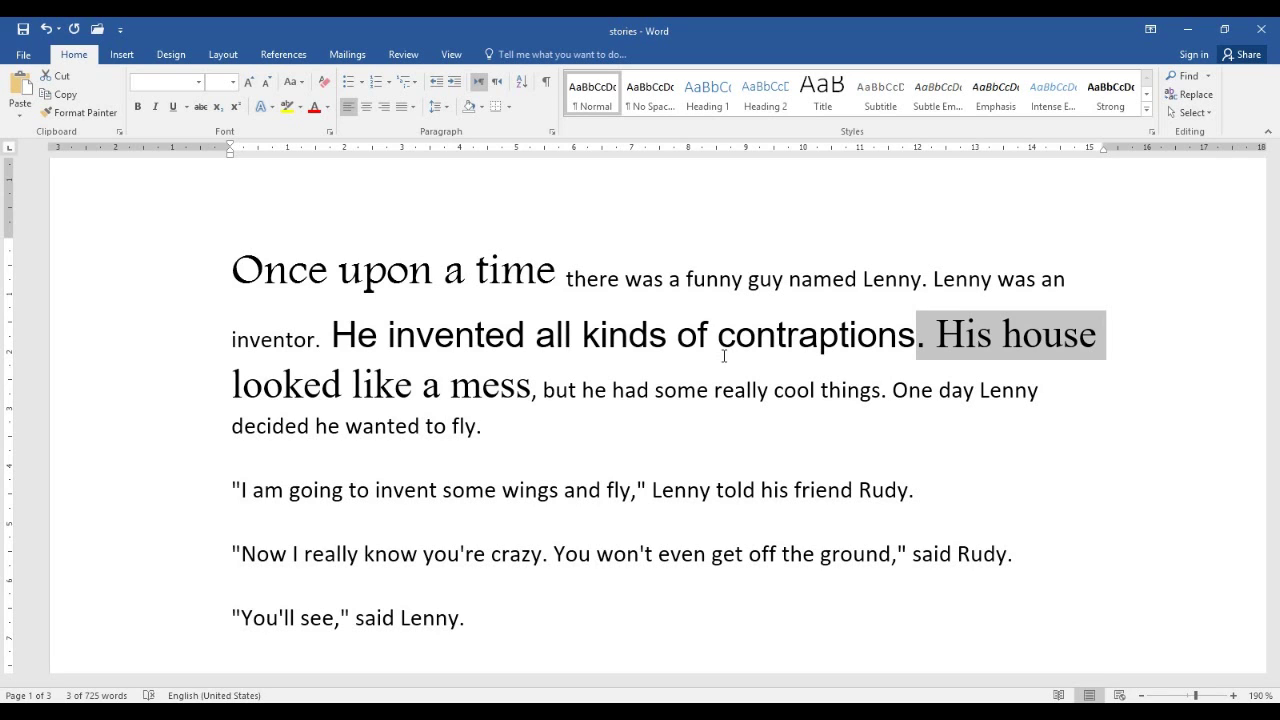
click(964, 335)
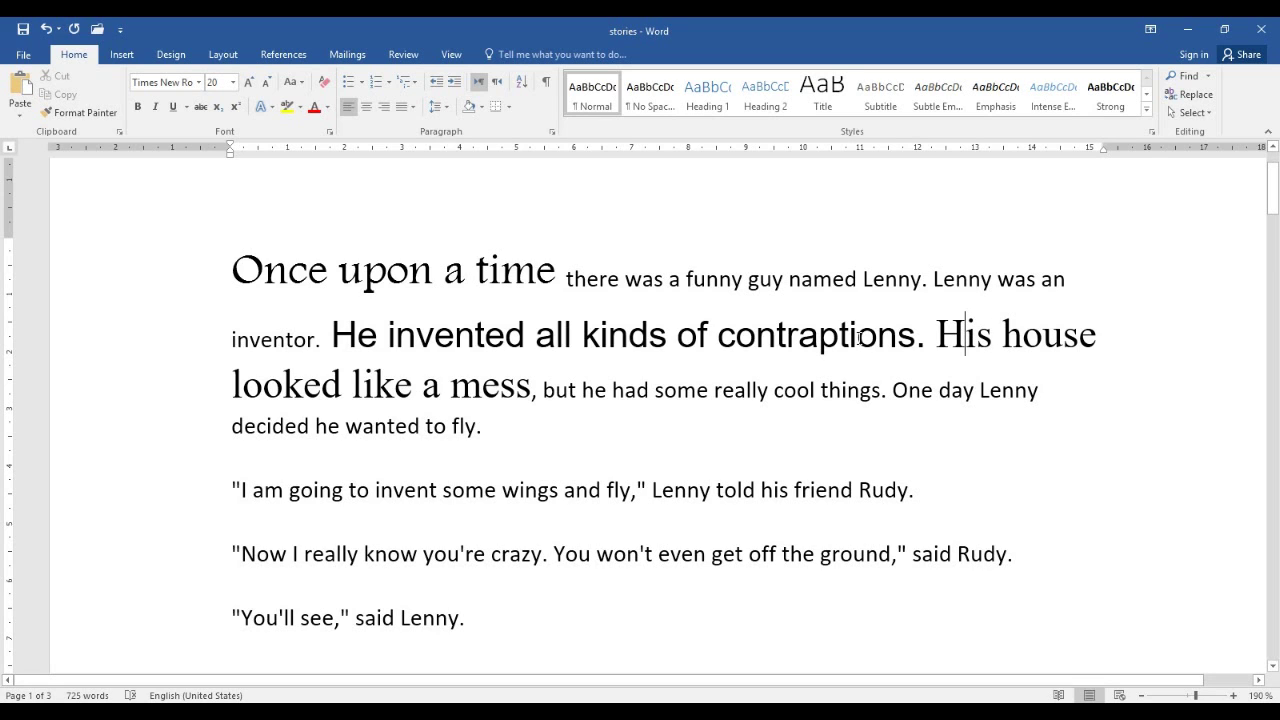
drag(331, 340, 748, 352)
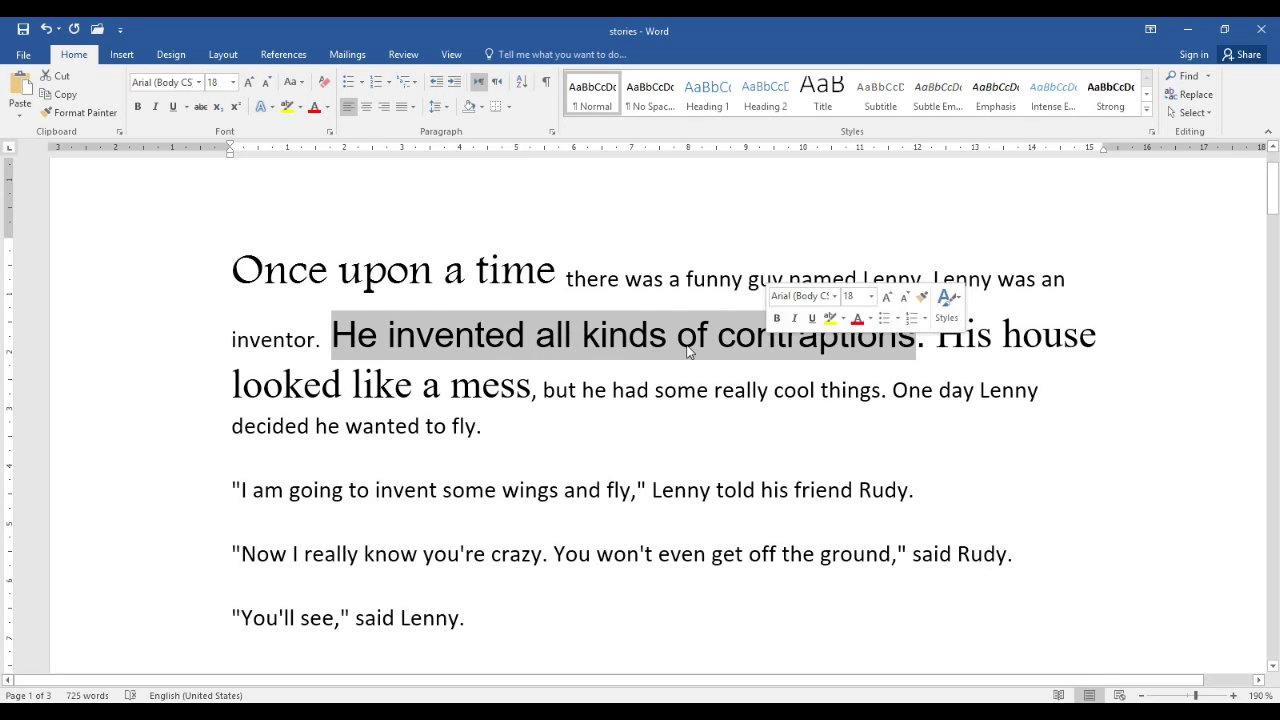
click(580, 343)
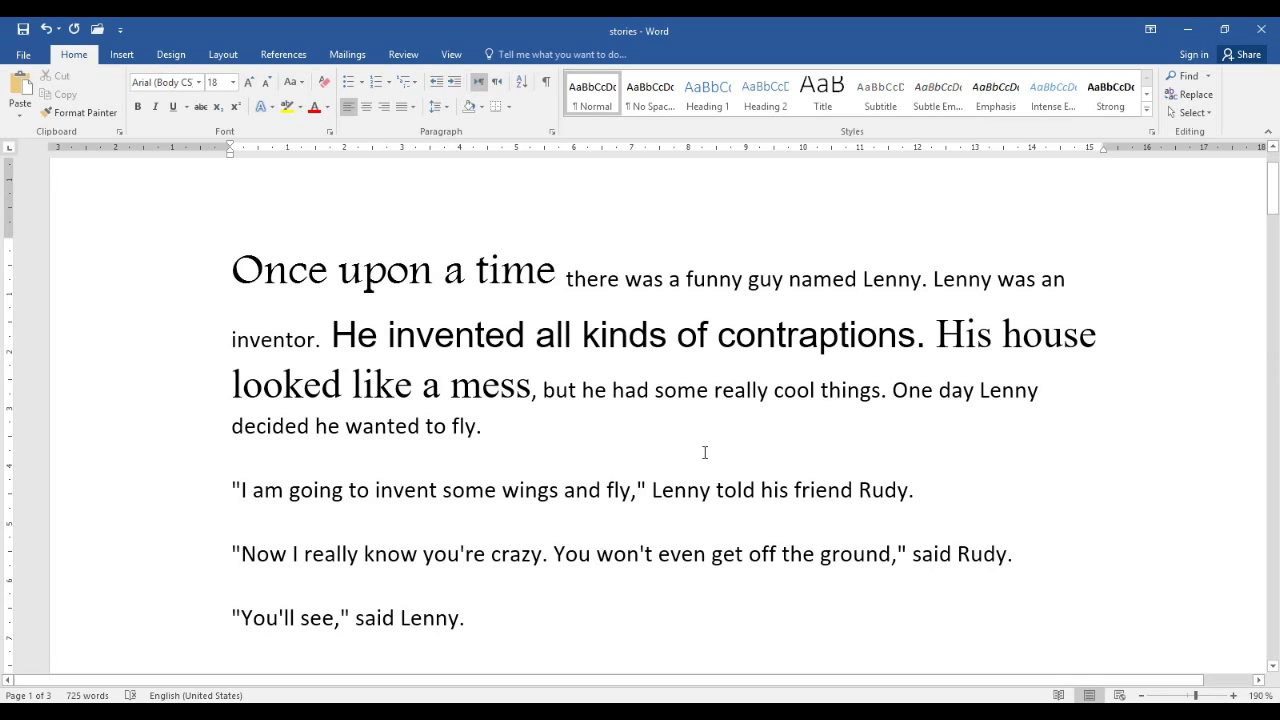
drag(235, 275, 536, 283)
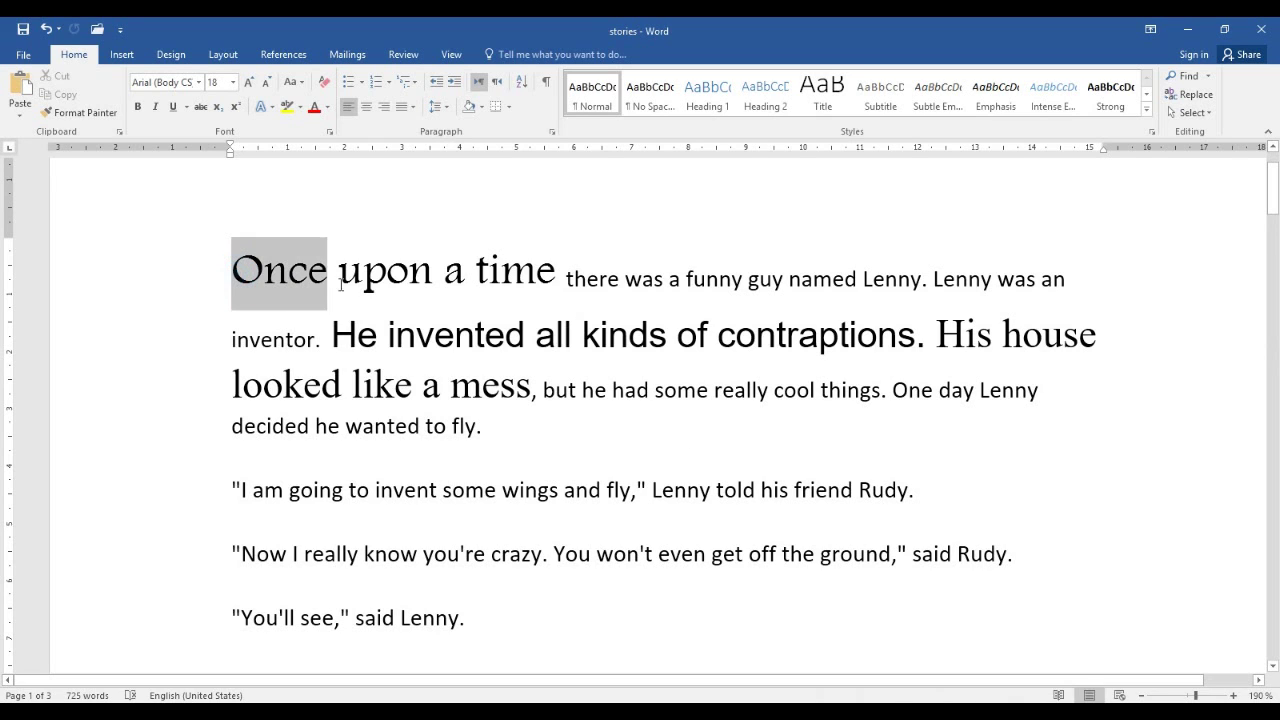
Step: Make 'Once upon a time' bold, italic and underlined, and move it onto its own line
click(138, 108)
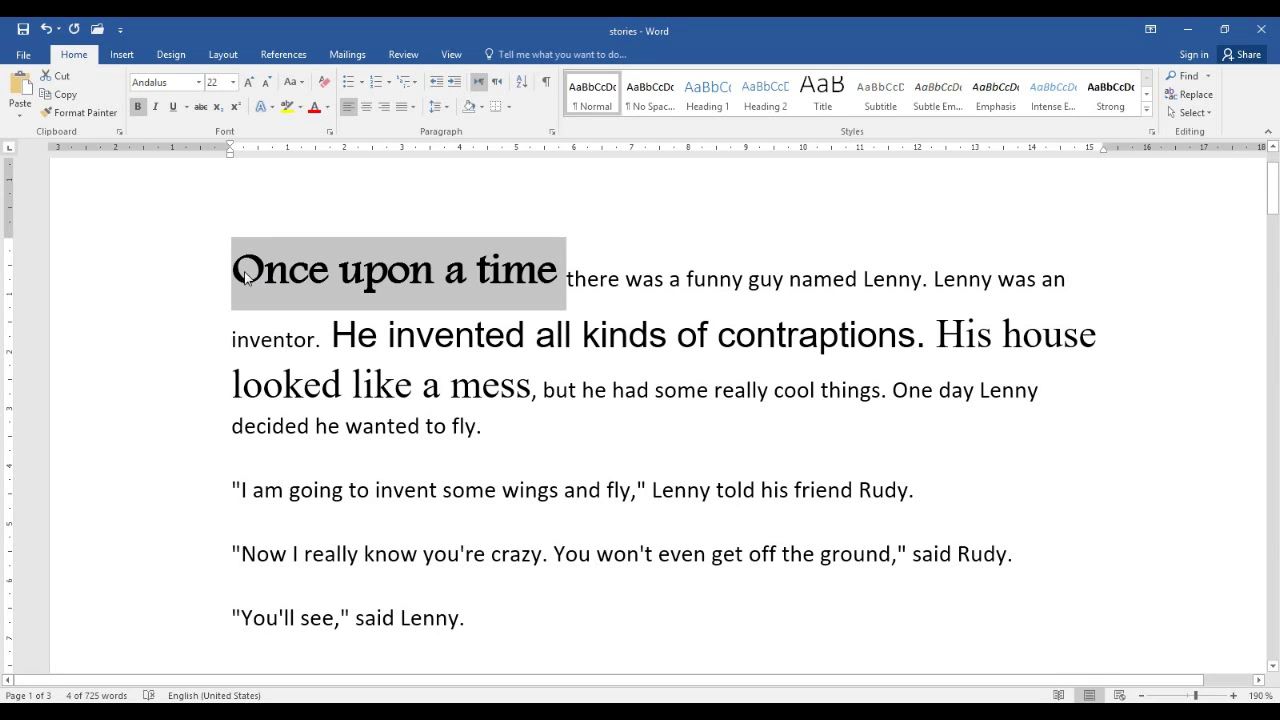
click(156, 107)
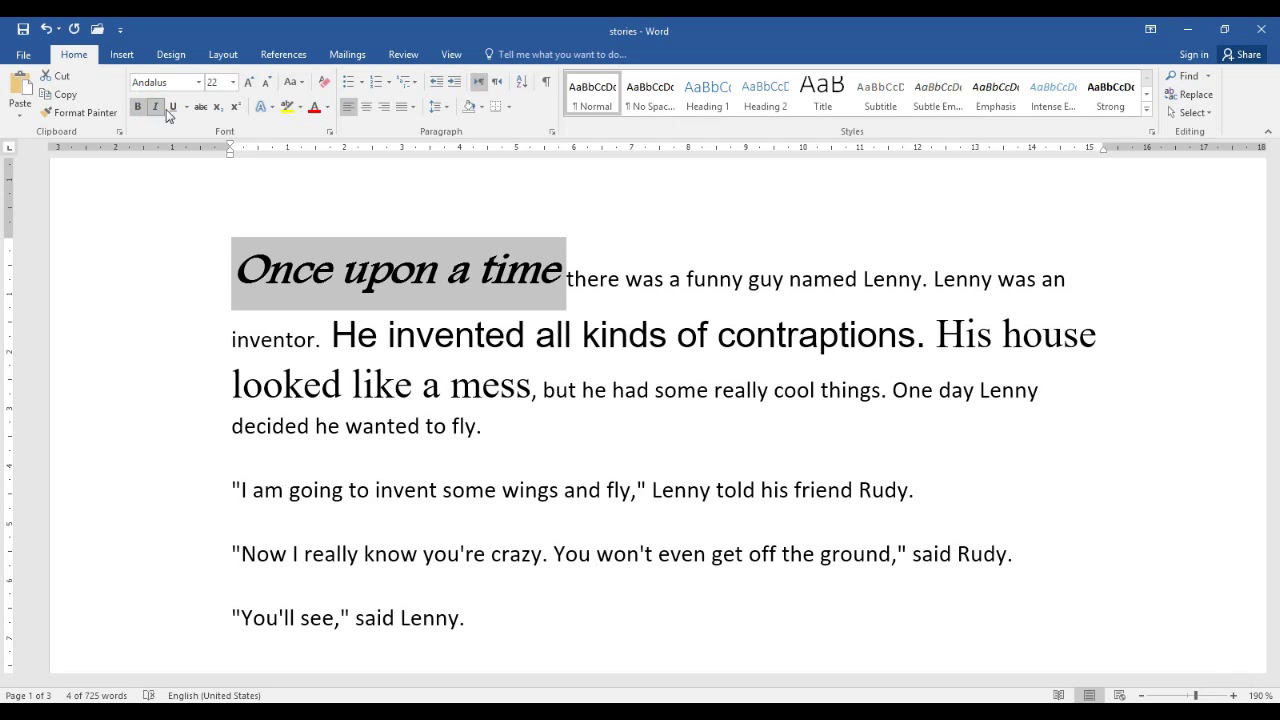
click(174, 107)
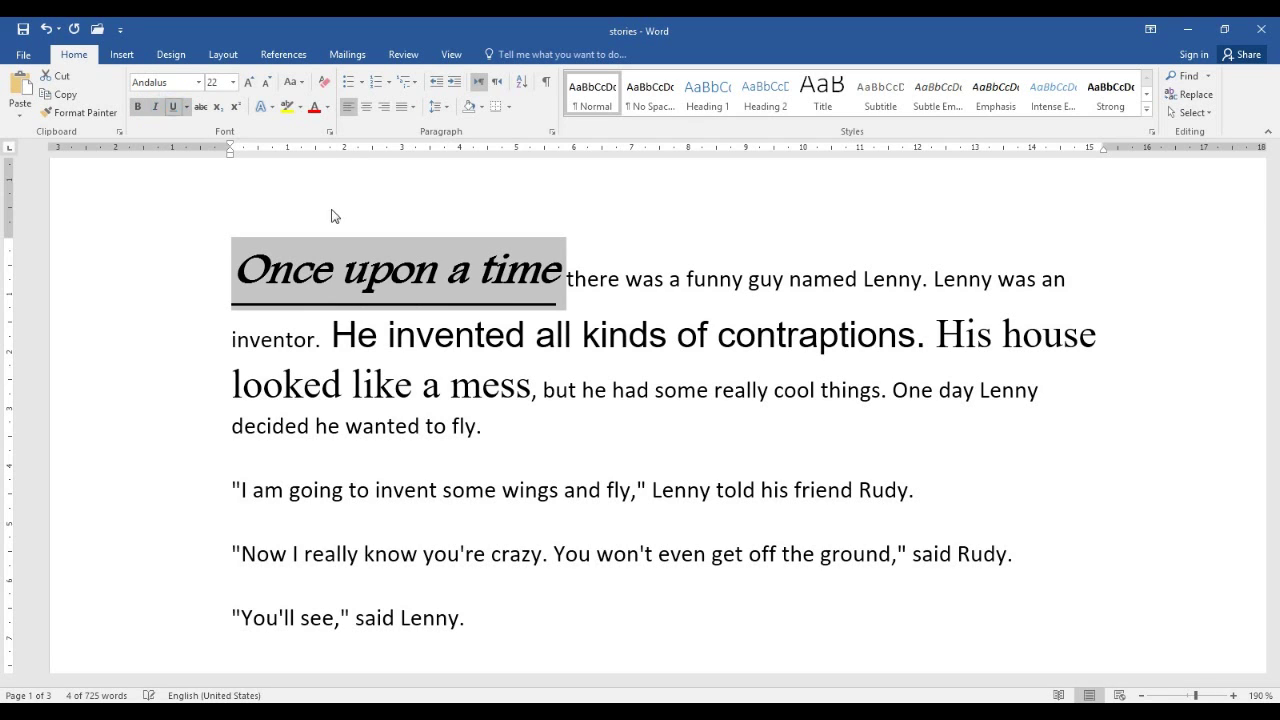
click(548, 288)
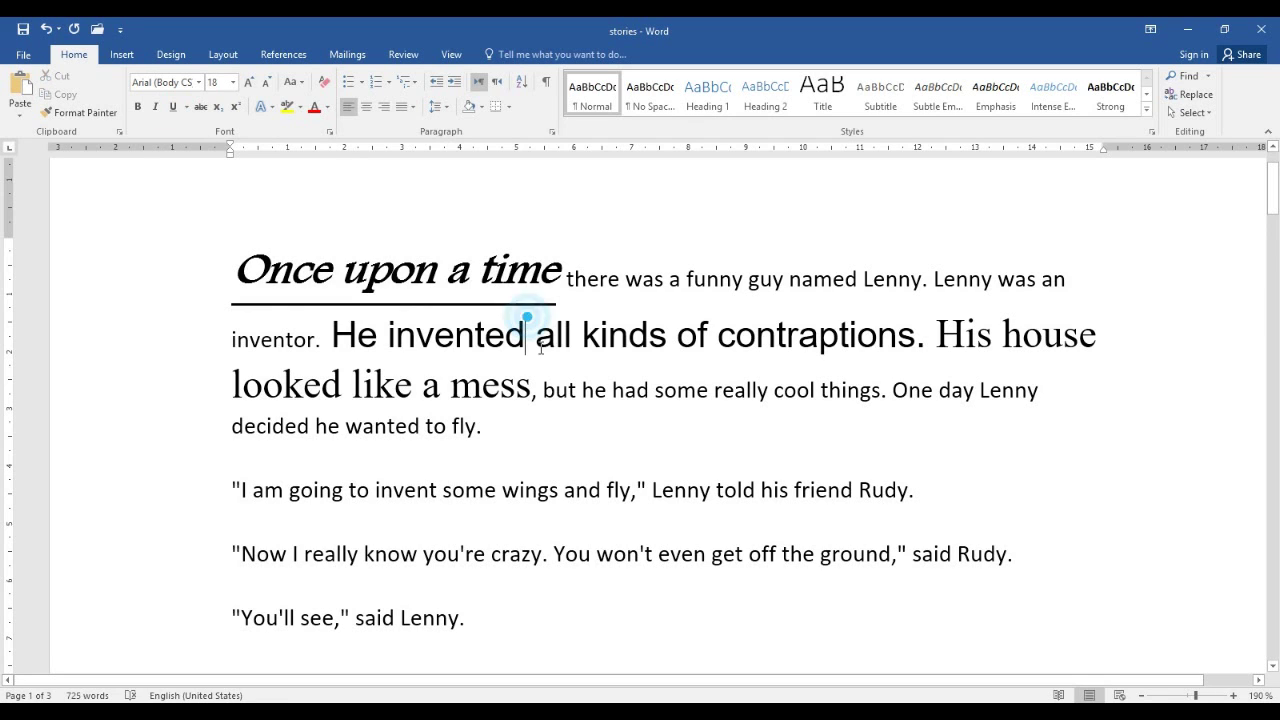
click(565, 278)
key(Return)
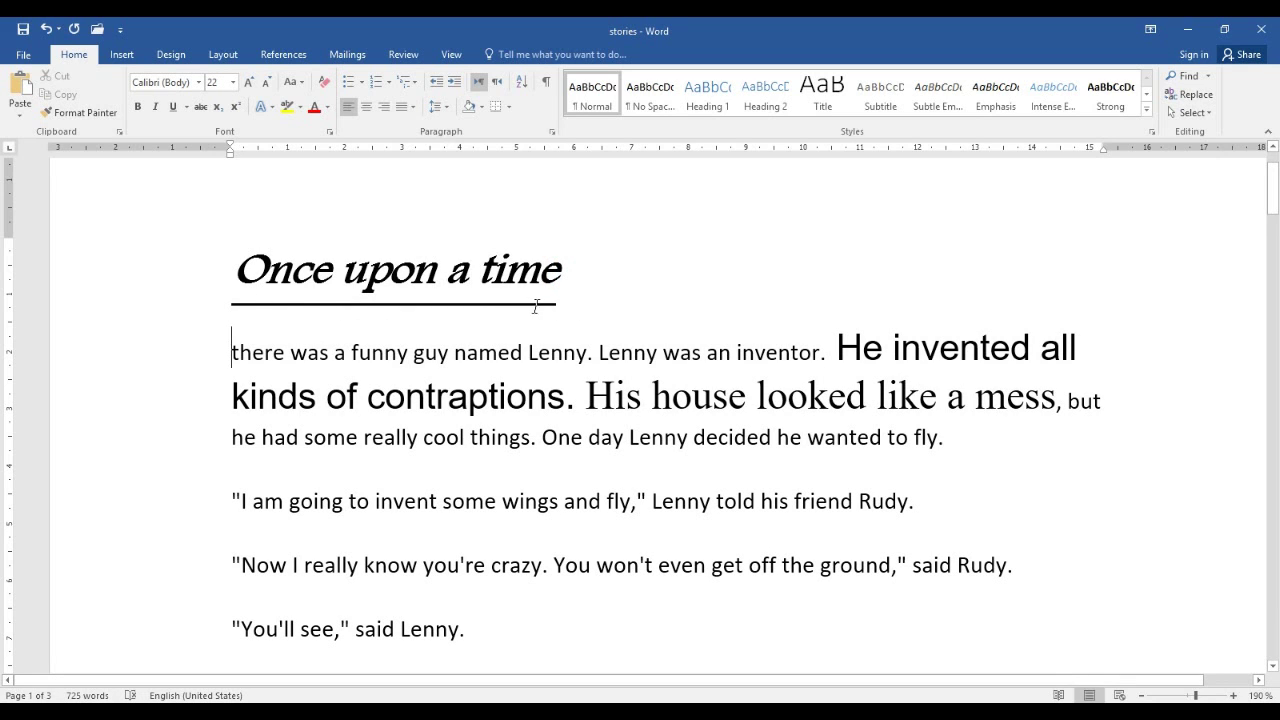
Step: Underline the first occurrence of 'Lenny'
double_click(554, 350)
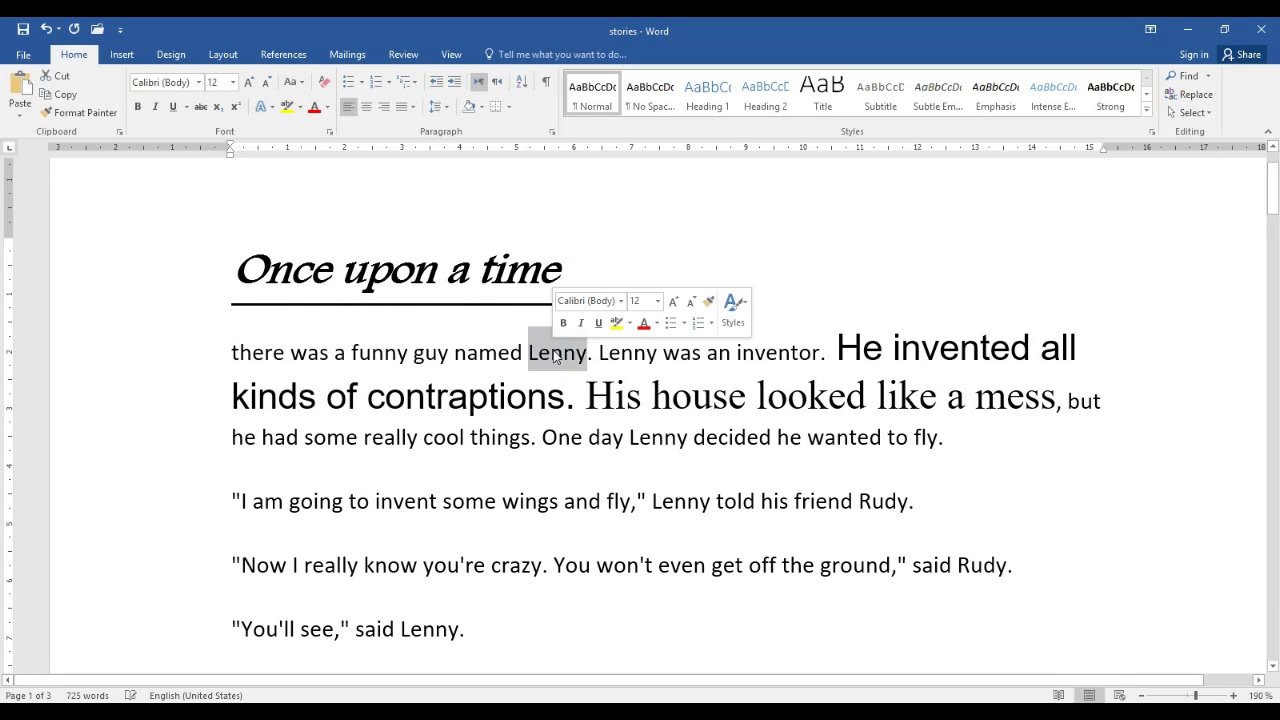
click(170, 107)
click(652, 470)
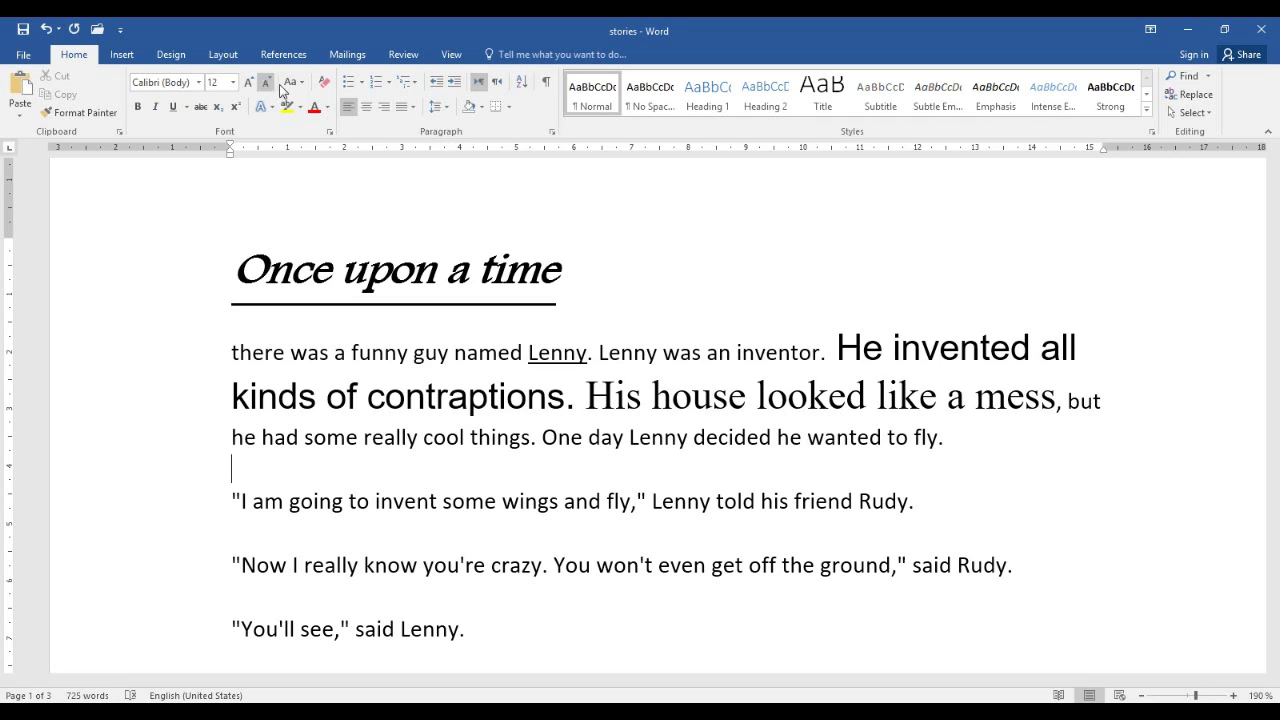
click(330, 134)
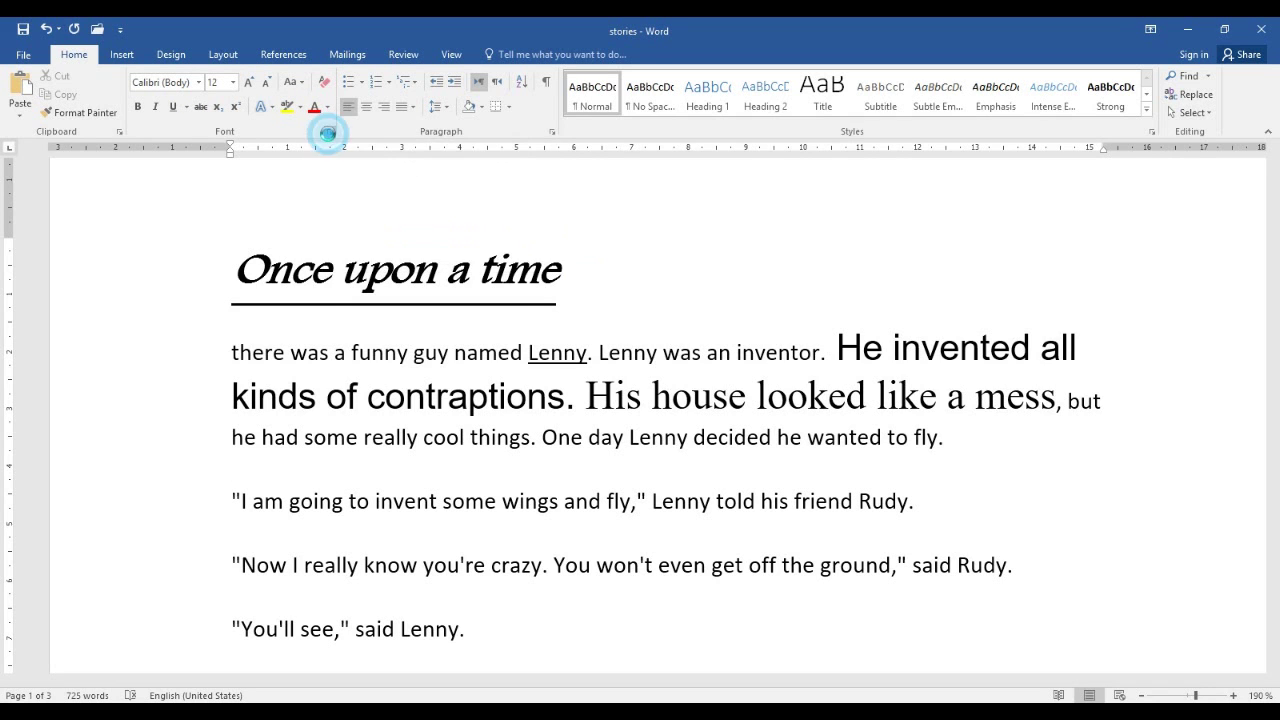
drag(469, 126, 996, 178)
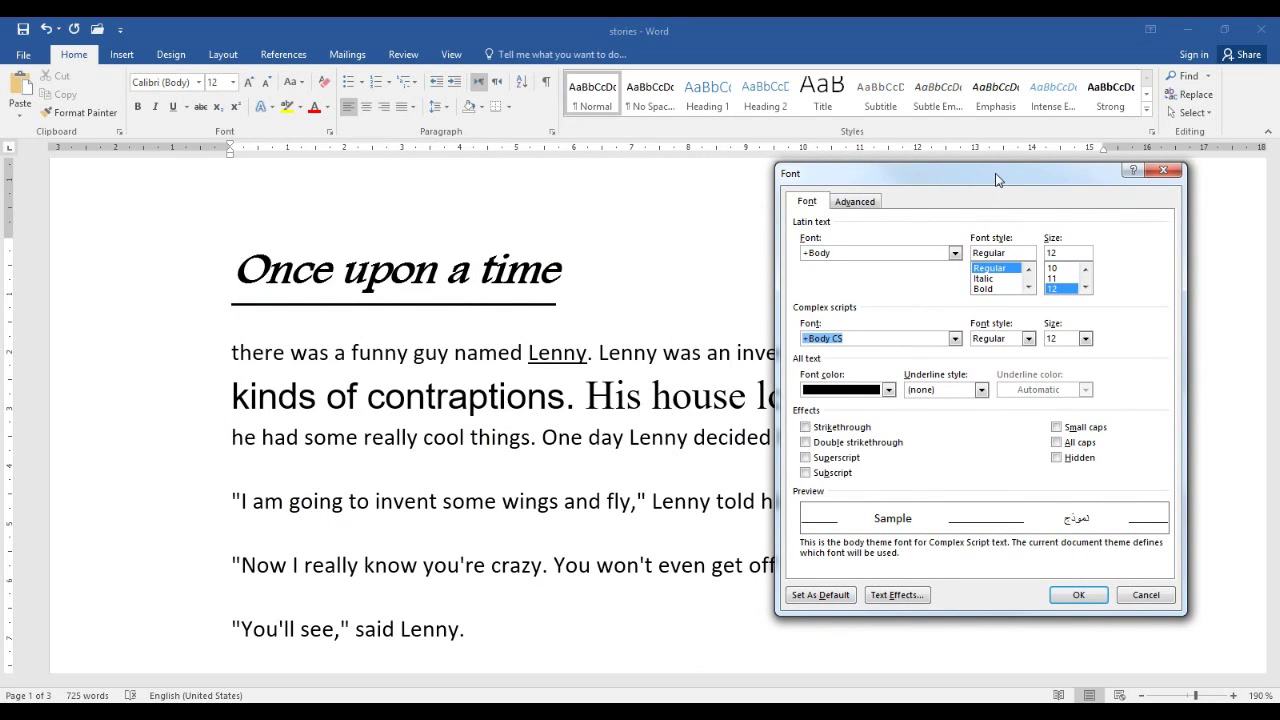
click(806, 204)
mouse_move(876, 183)
mouse_down()
mouse_move(896, 143)
mouse_move(865, 131)
mouse_up()
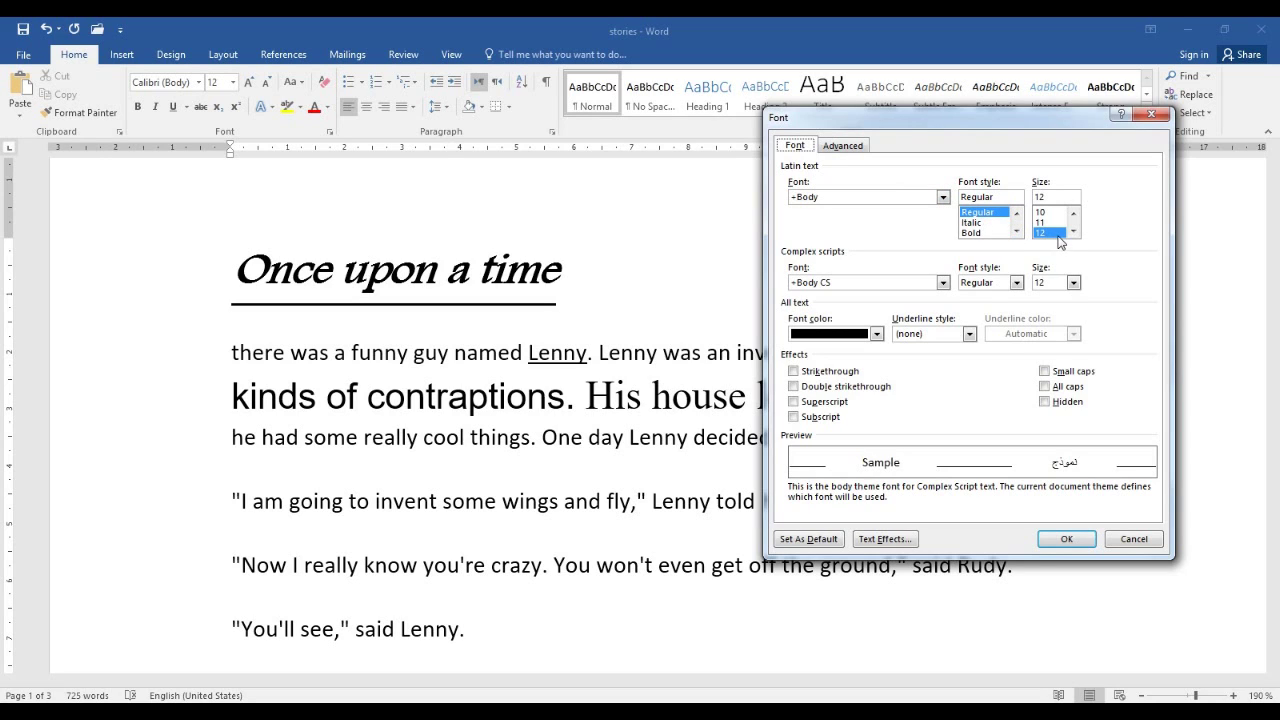
click(876, 334)
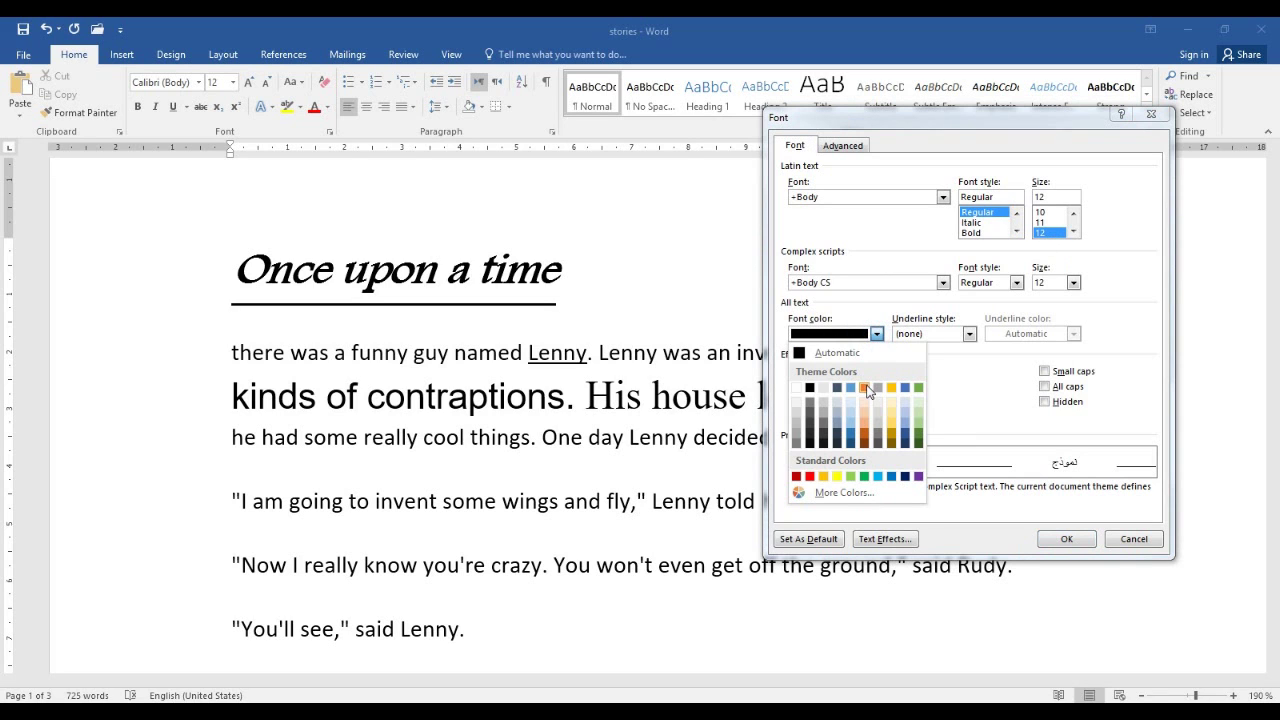
click(876, 334)
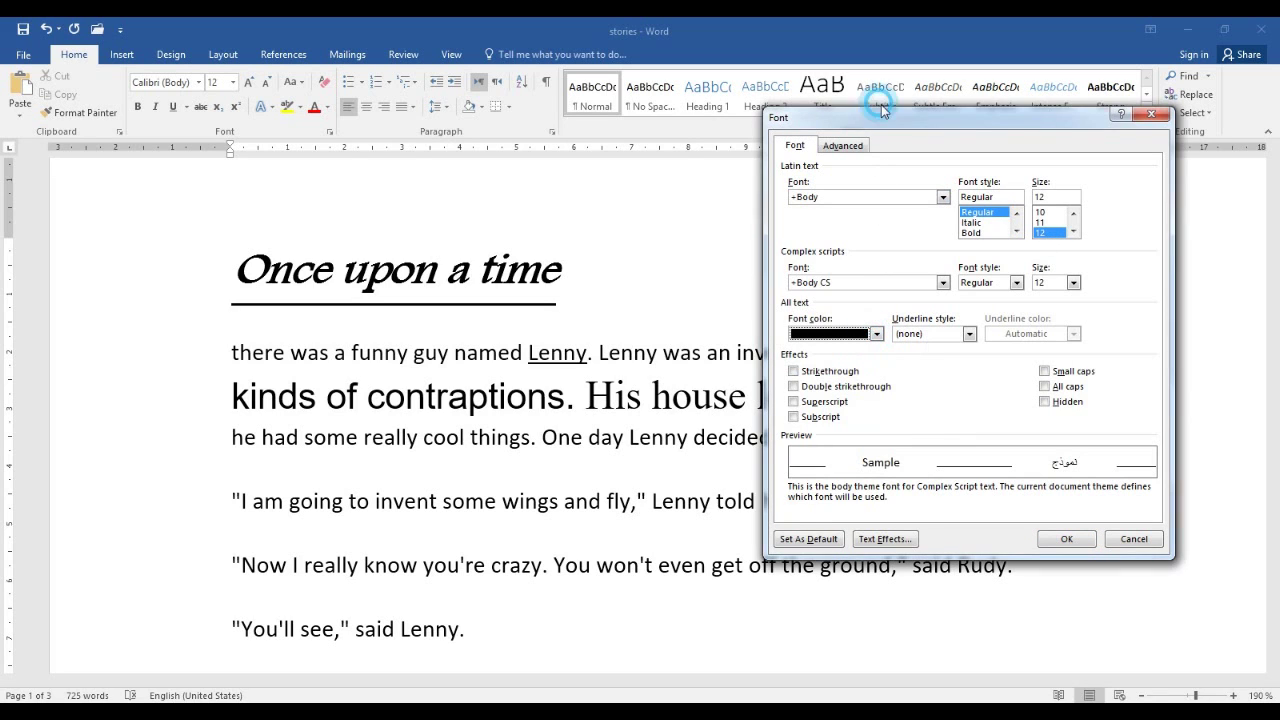
click(1133, 538)
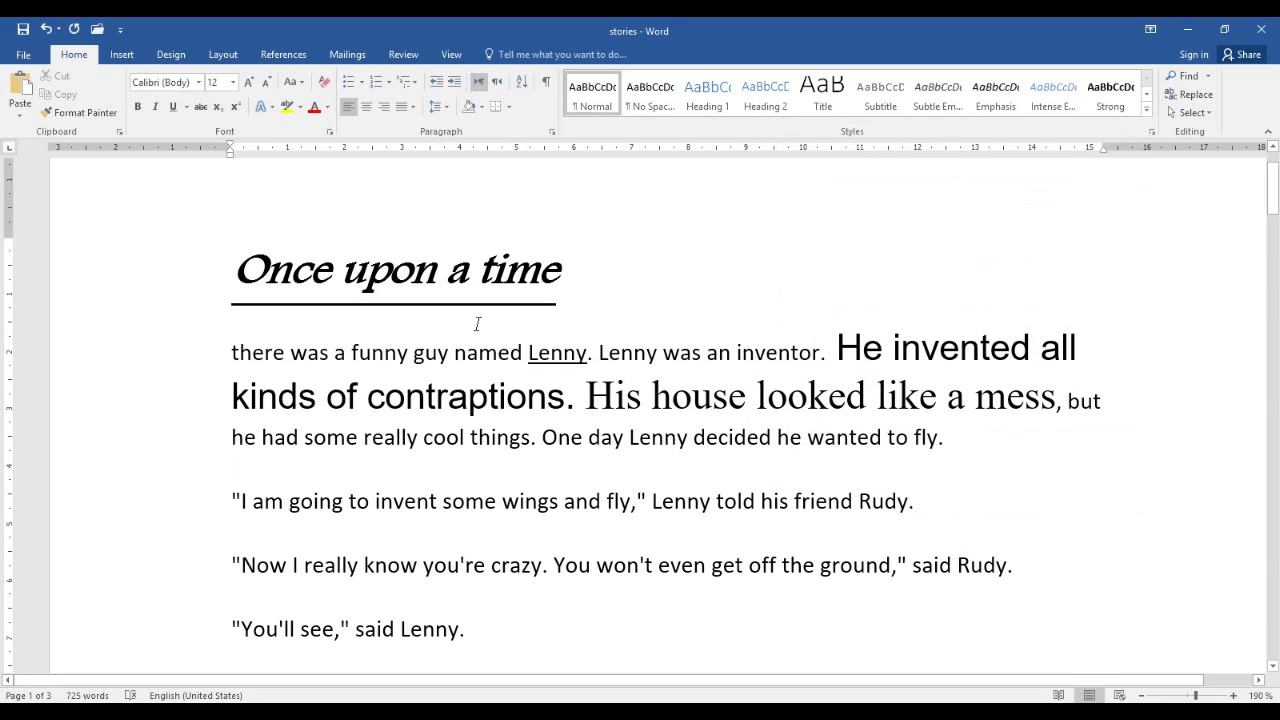
click(217, 277)
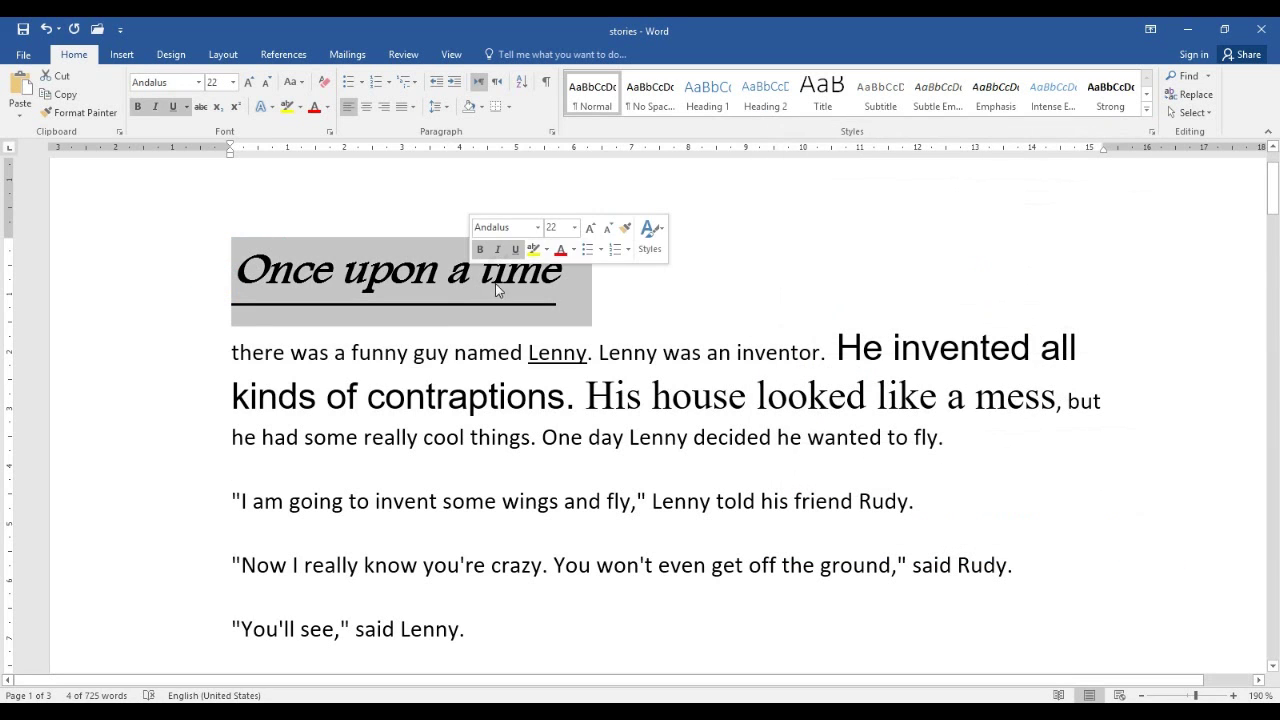
Step: Make the title orange, italic without bold, at 18 pt in the Font dialog
click(329, 131)
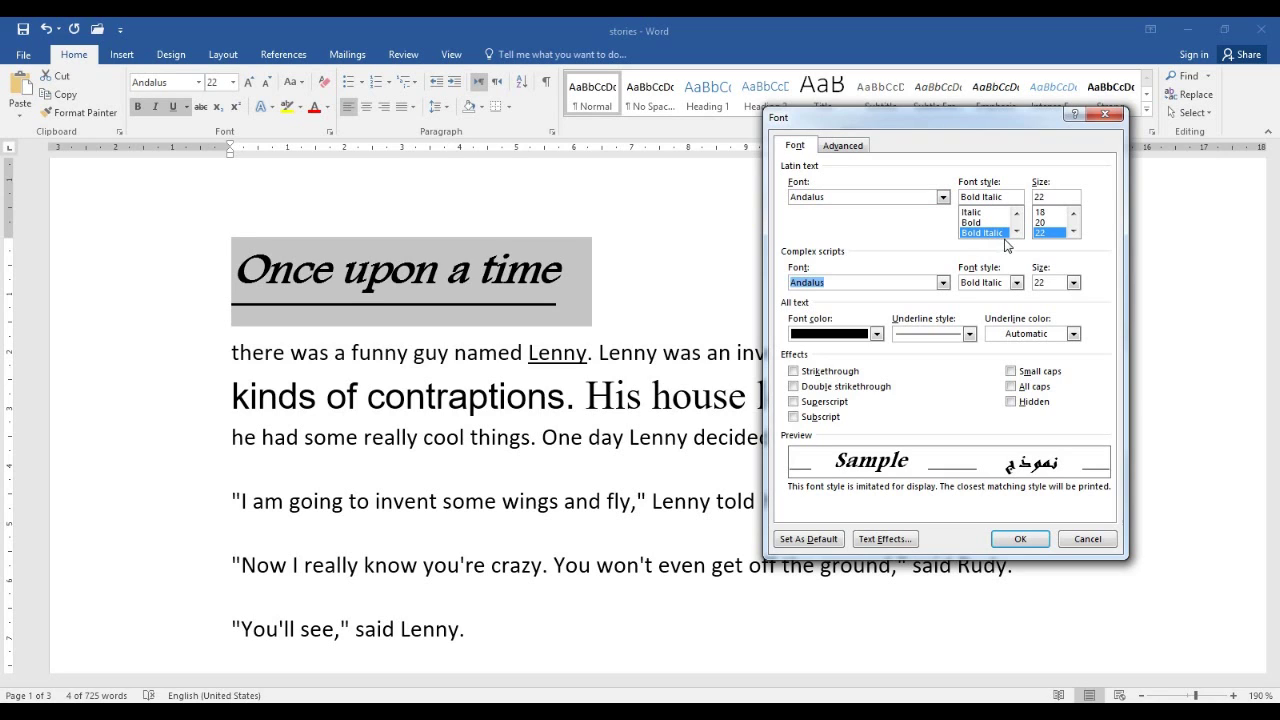
key(Tab)
key(Tab)
key(Tab)
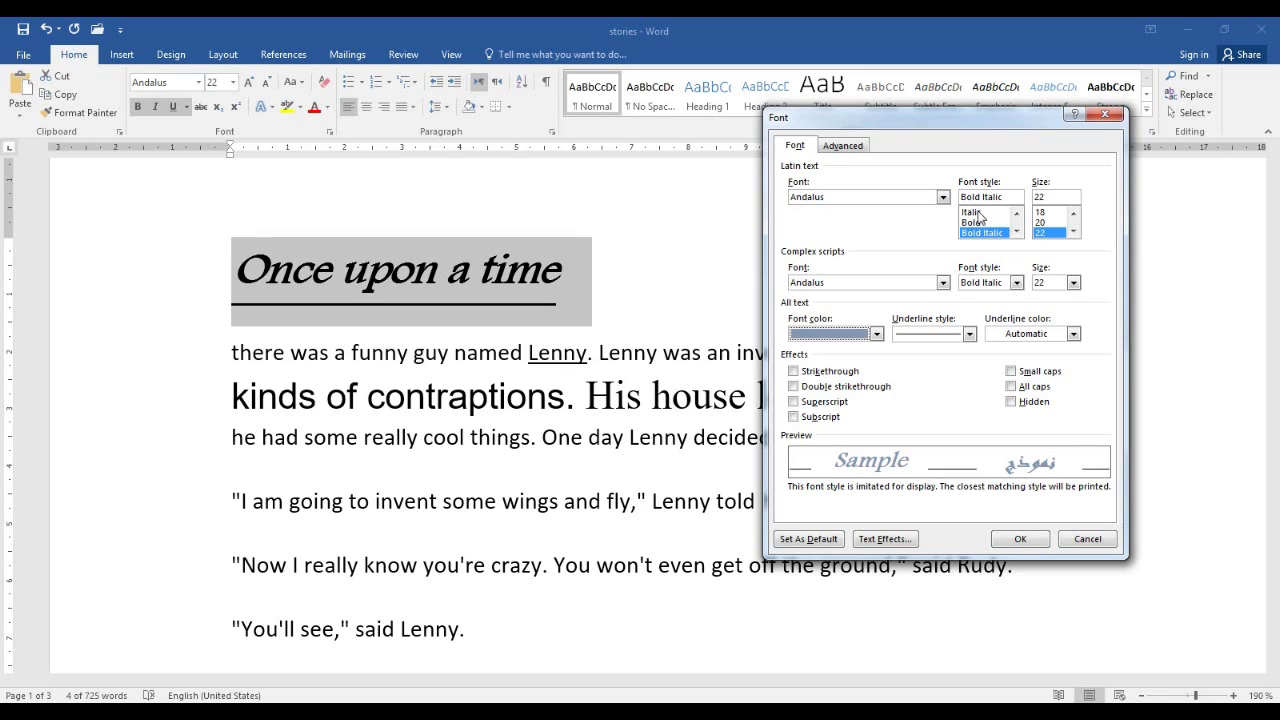
click(1073, 213)
click(1043, 222)
click(985, 213)
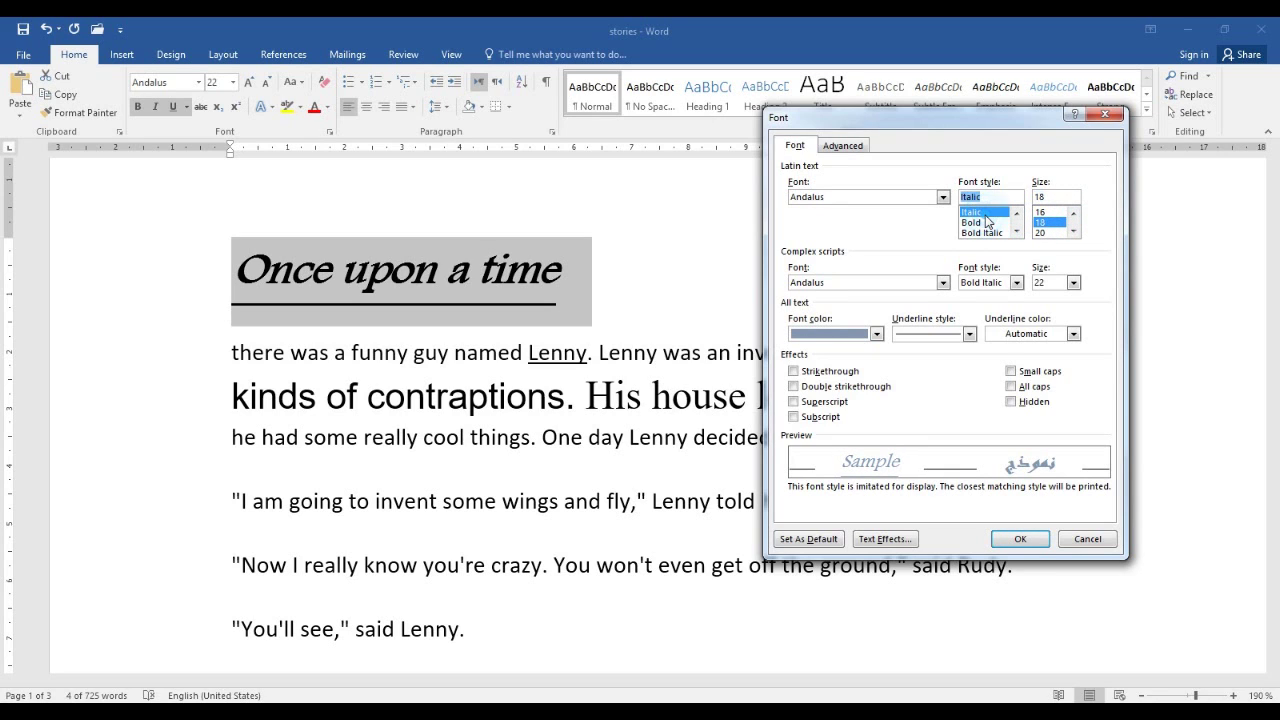
click(876, 333)
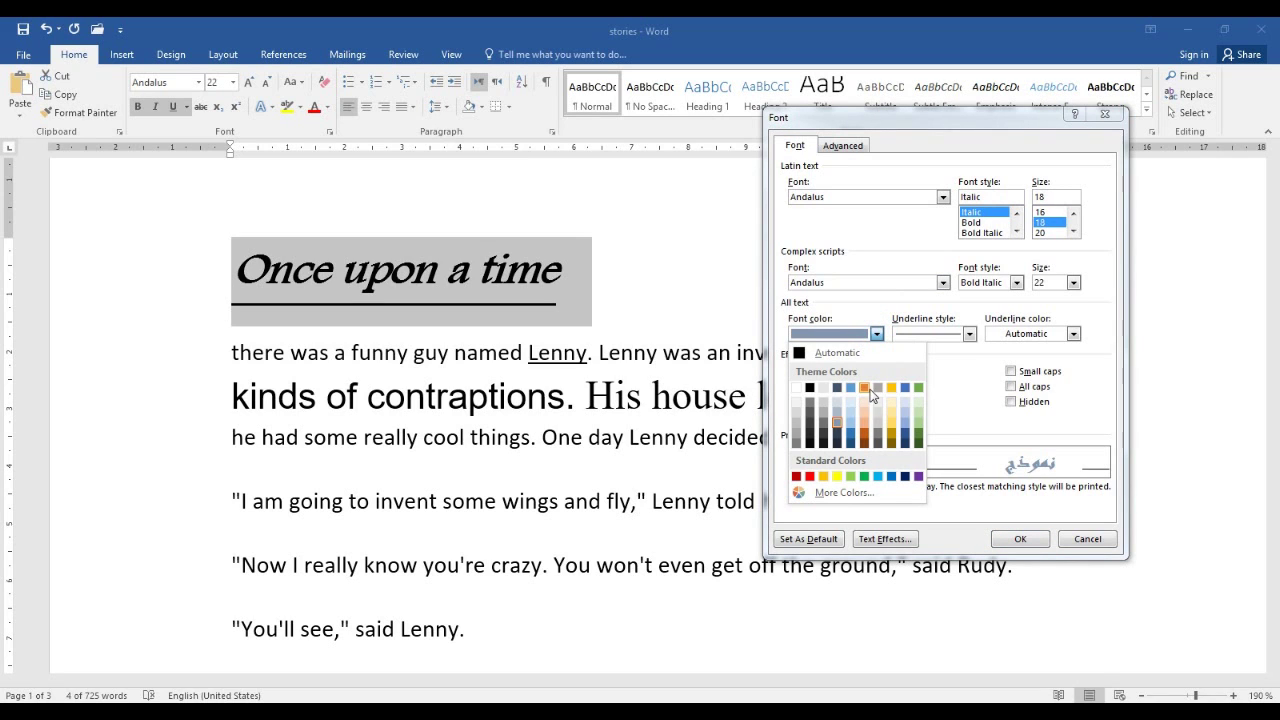
click(864, 388)
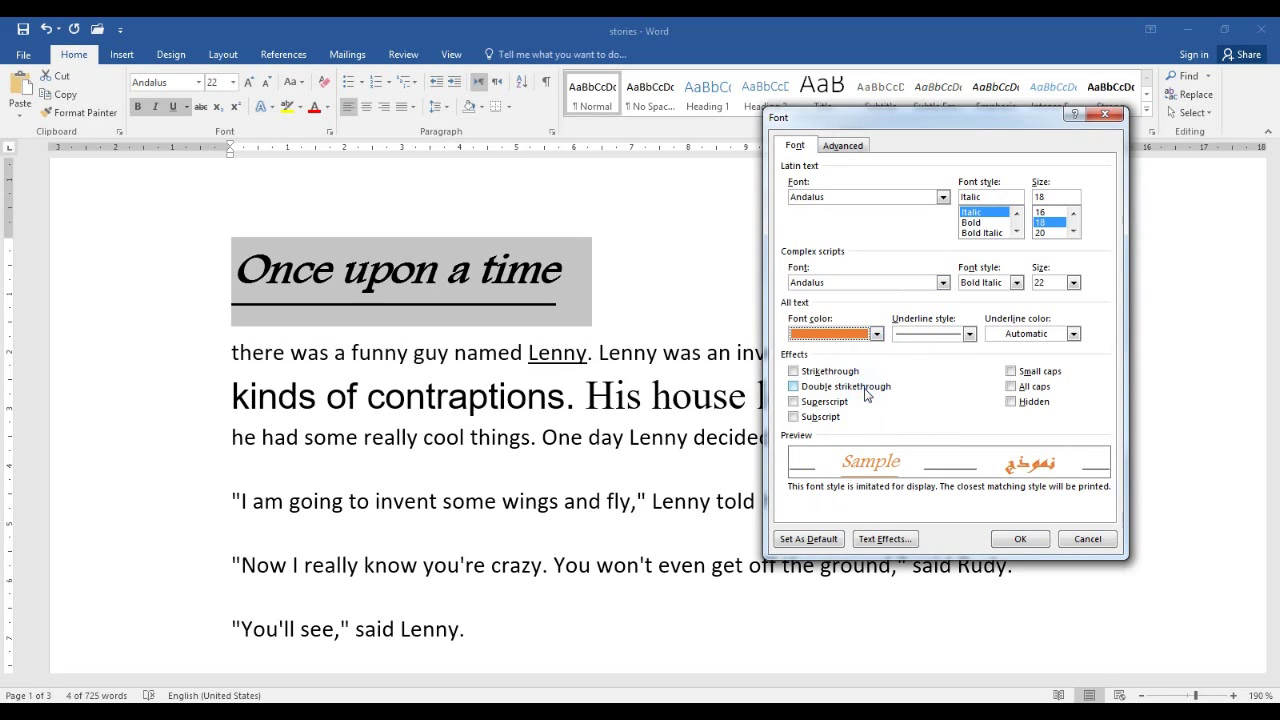
click(1020, 539)
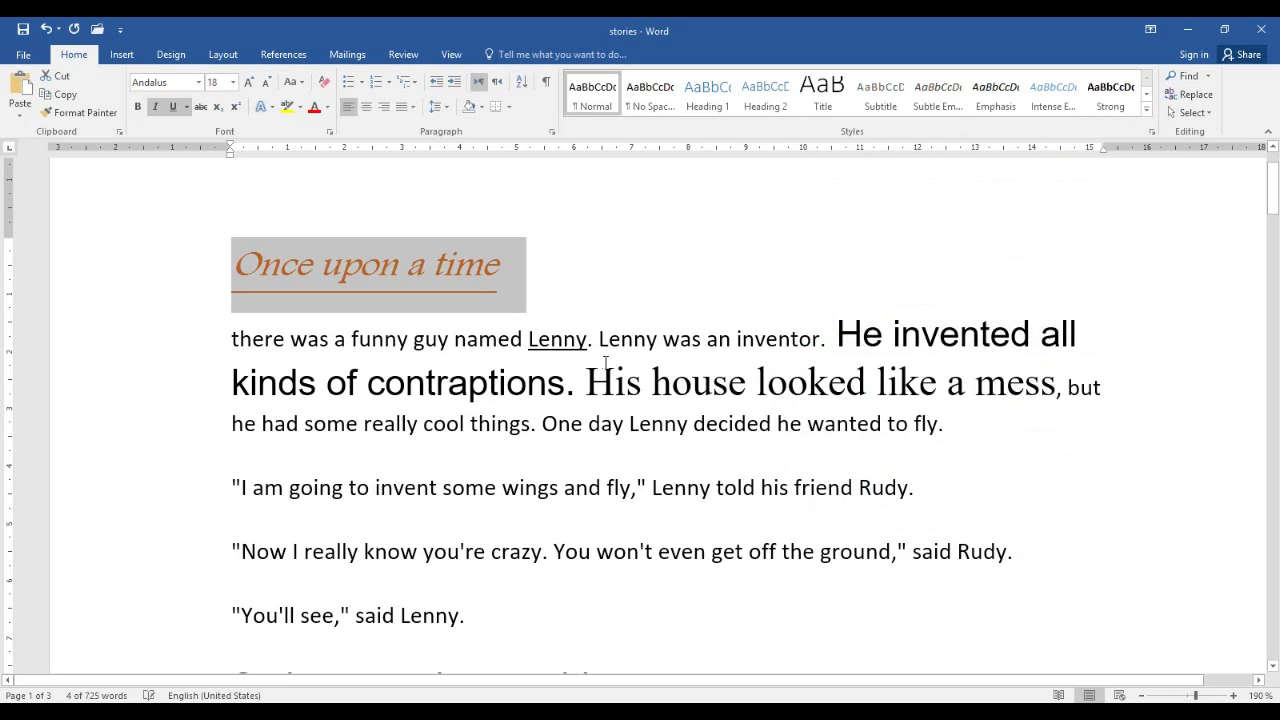
click(498, 285)
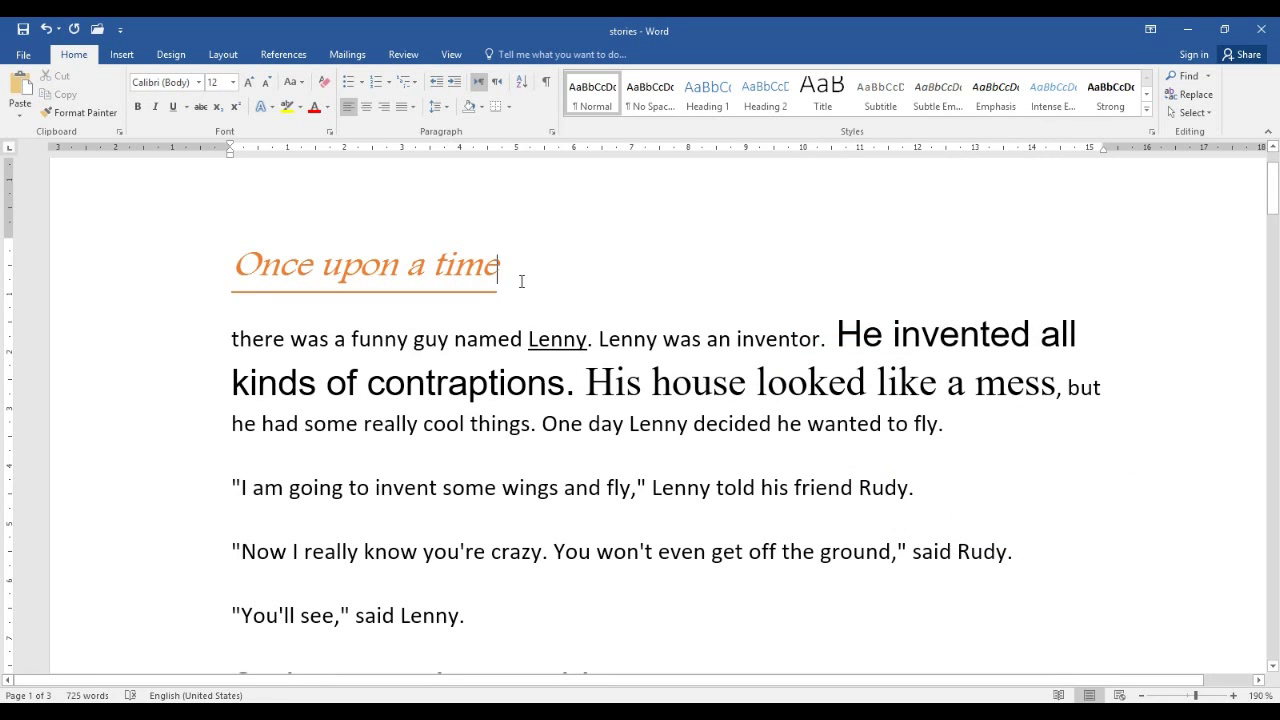
drag(521, 282, 232, 270)
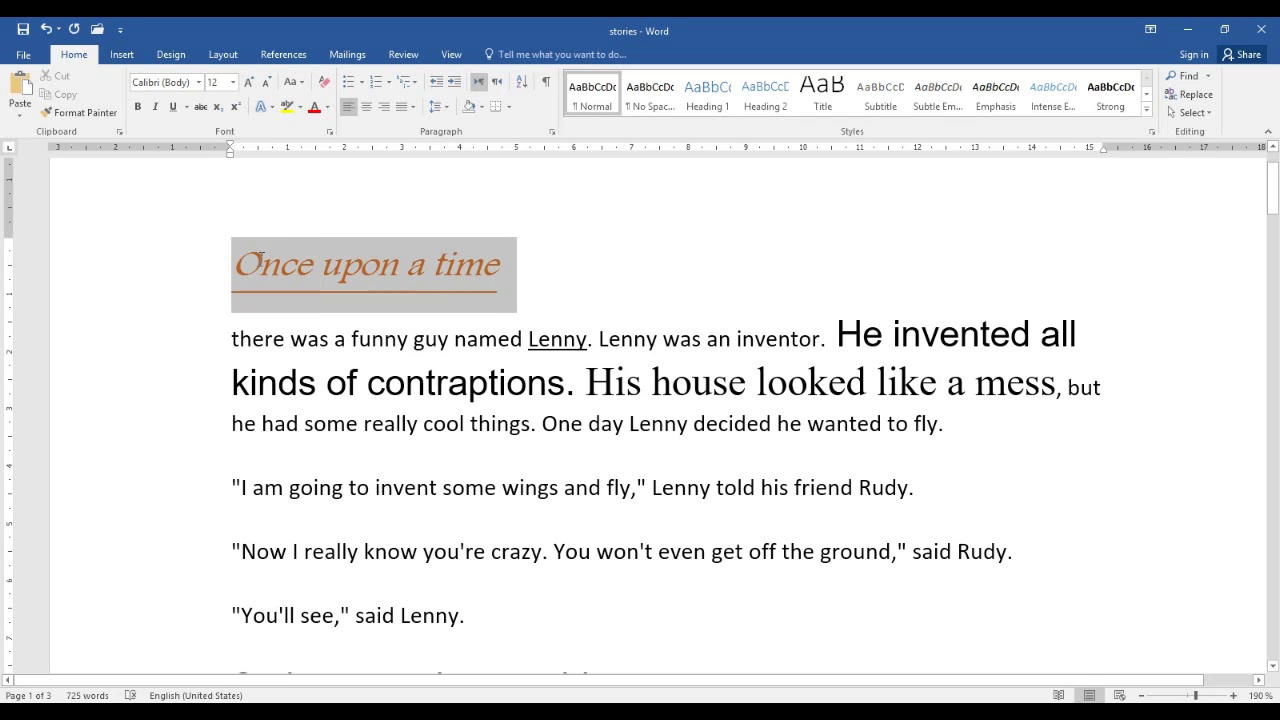
click(329, 131)
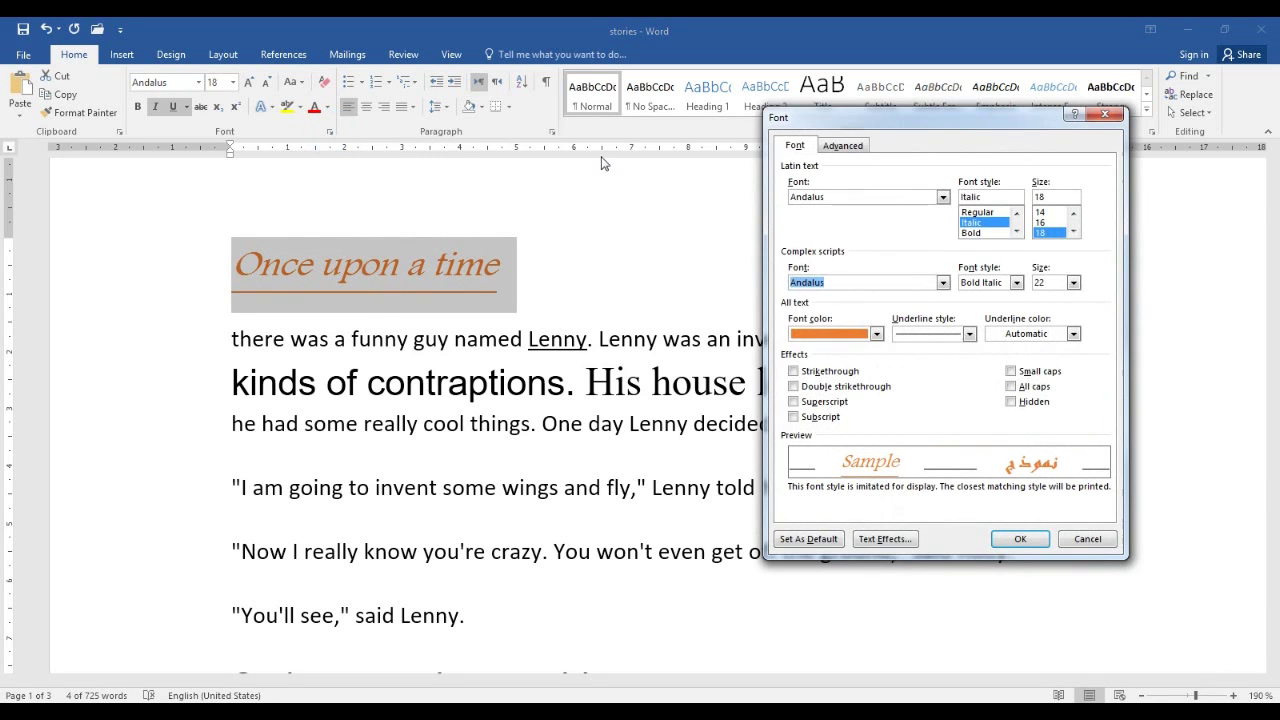
click(842, 145)
click(950, 221)
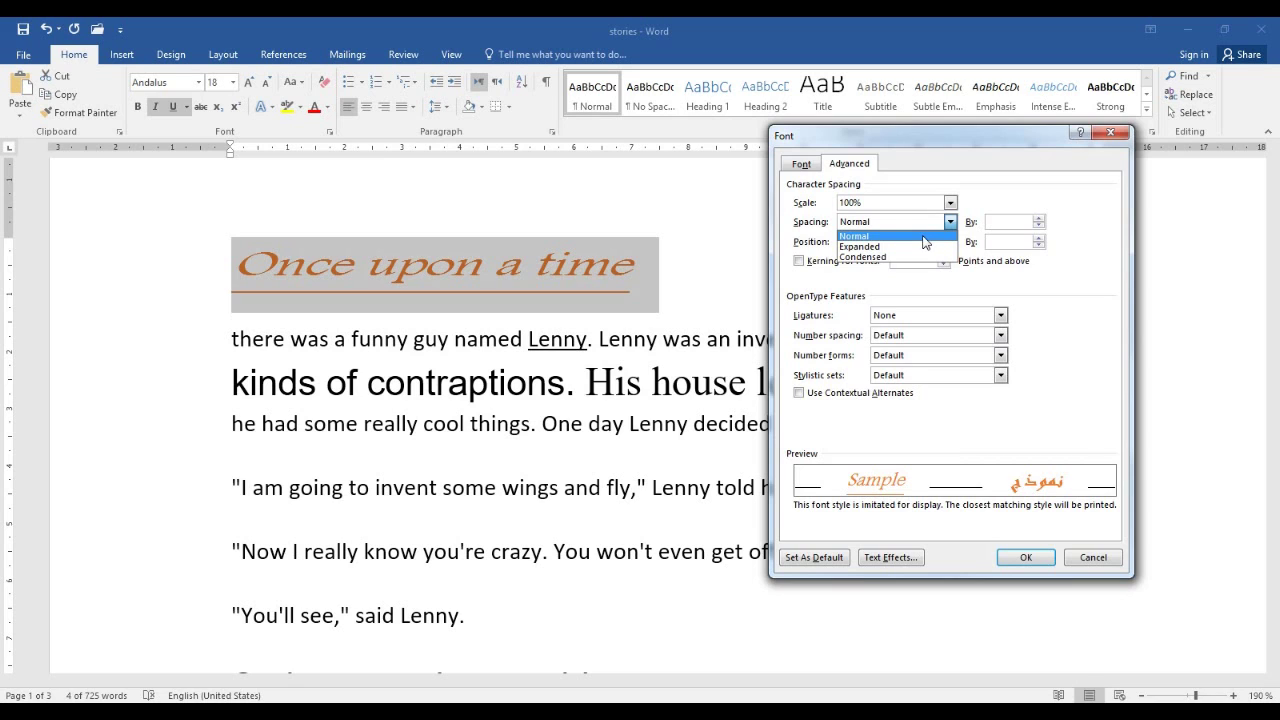
click(908, 246)
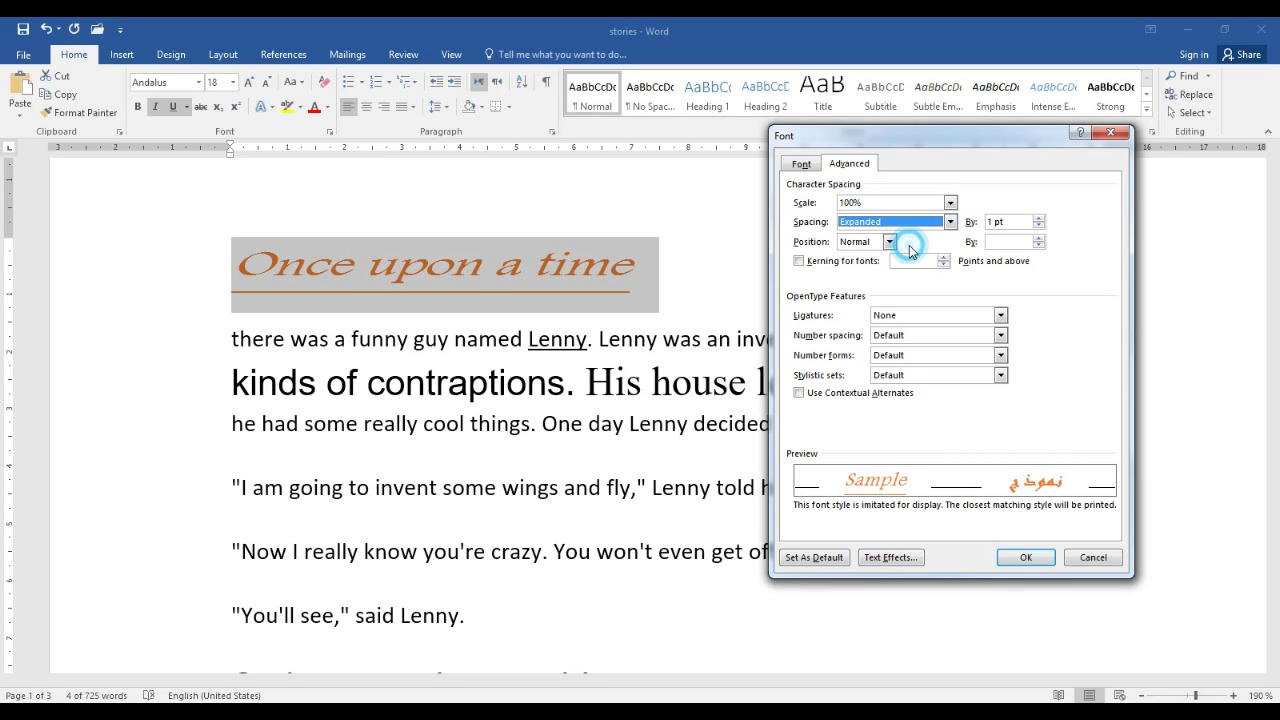
click(1020, 557)
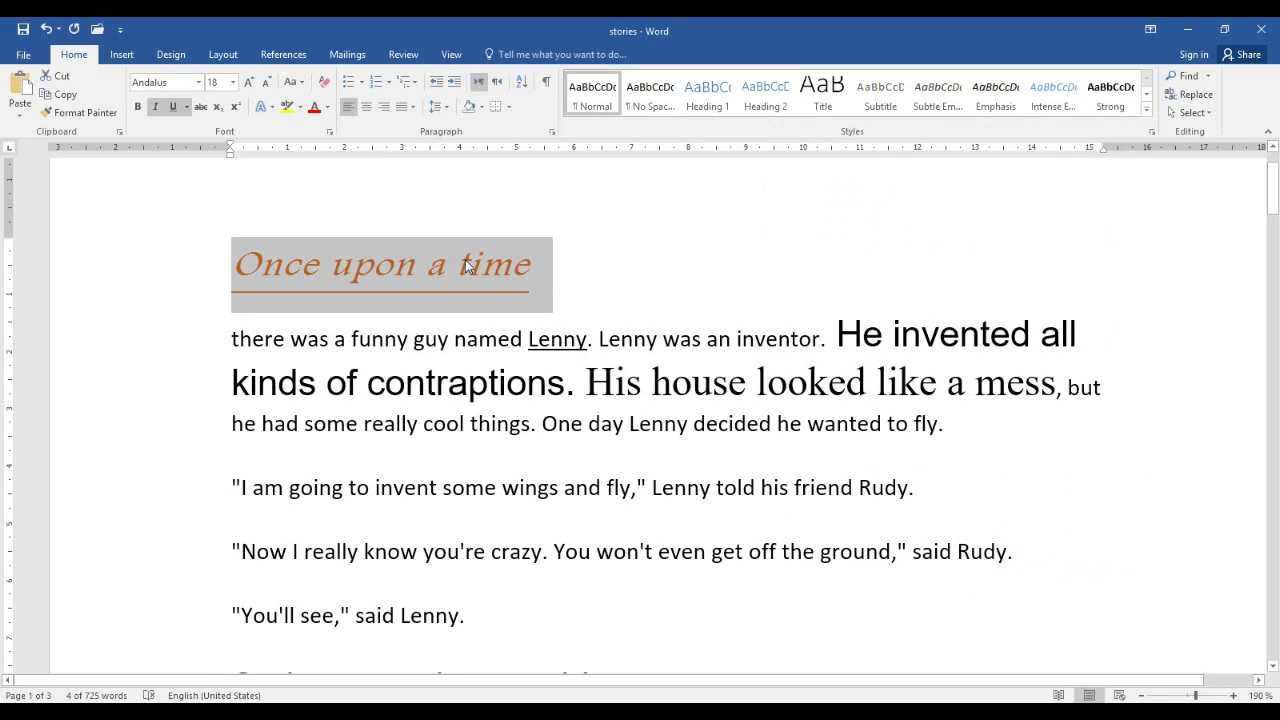
click(331, 132)
click(950, 222)
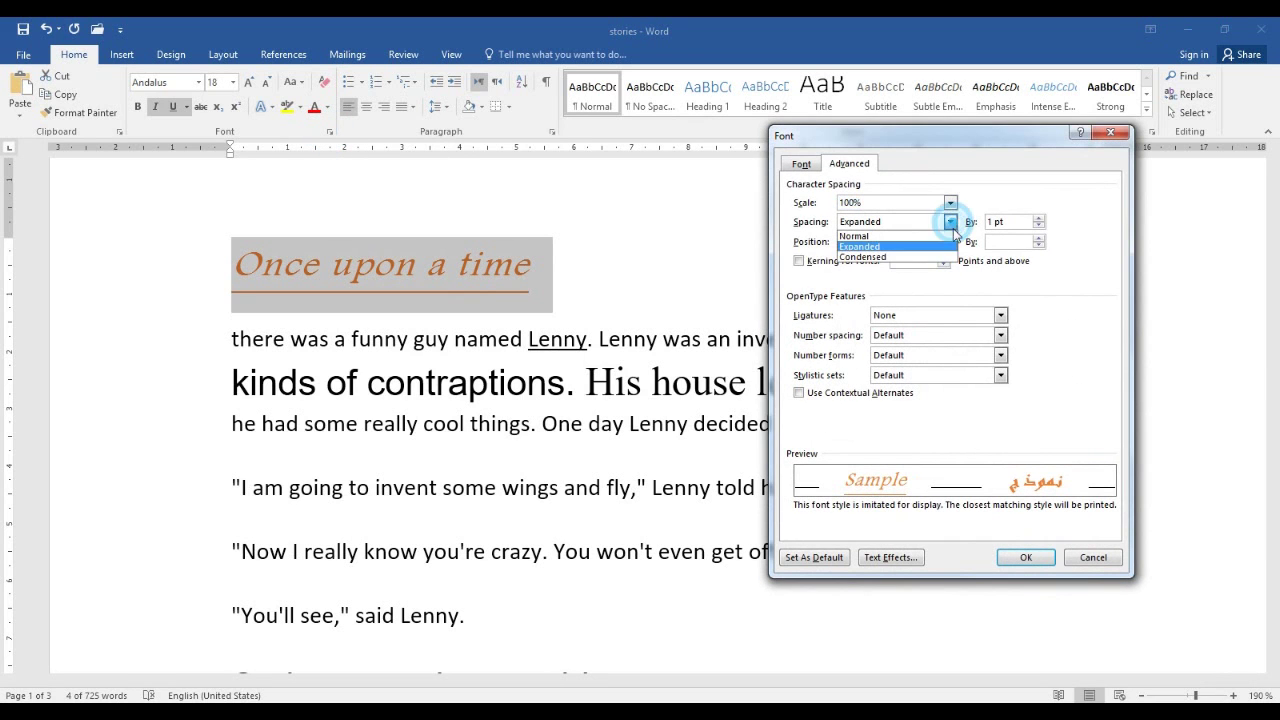
click(935, 257)
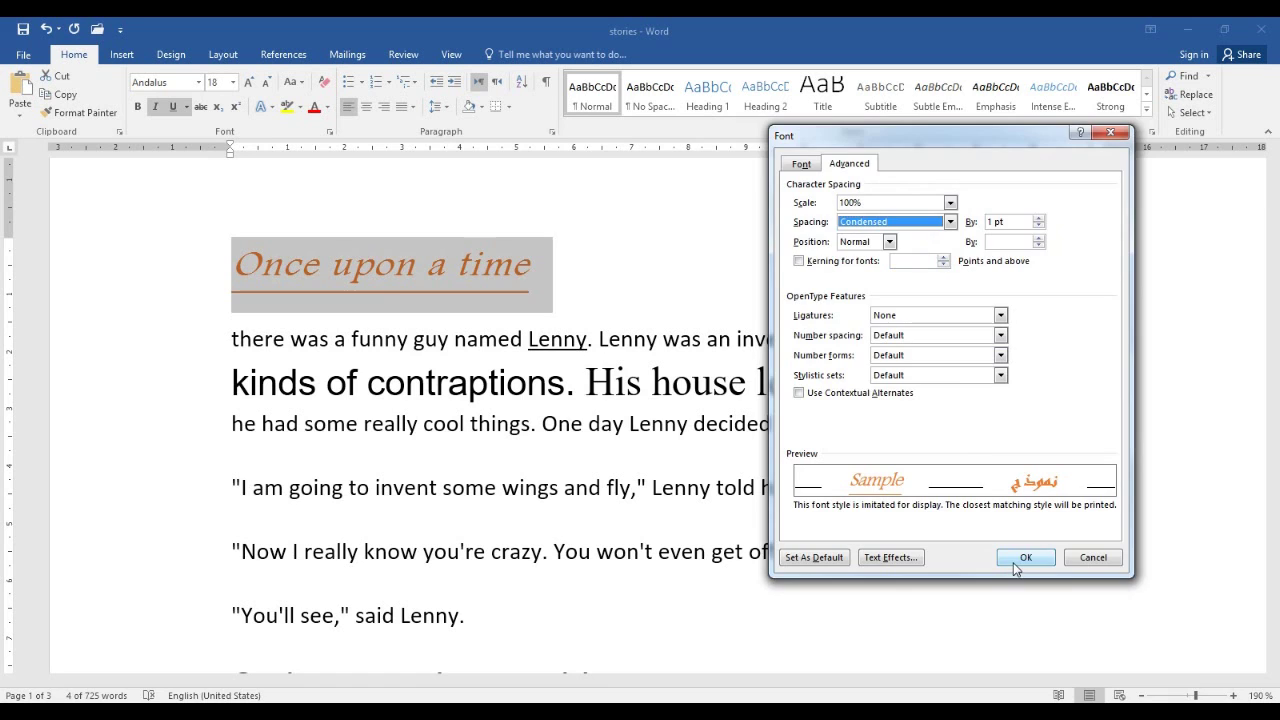
click(1014, 562)
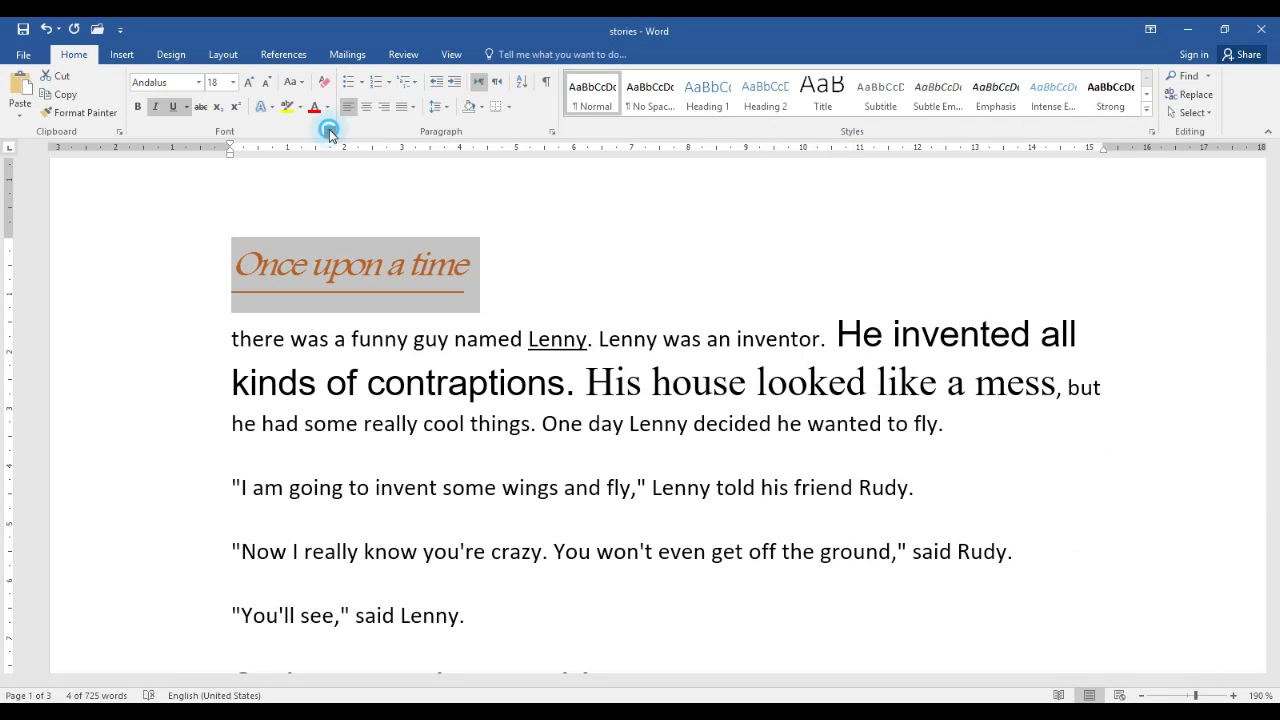
click(331, 132)
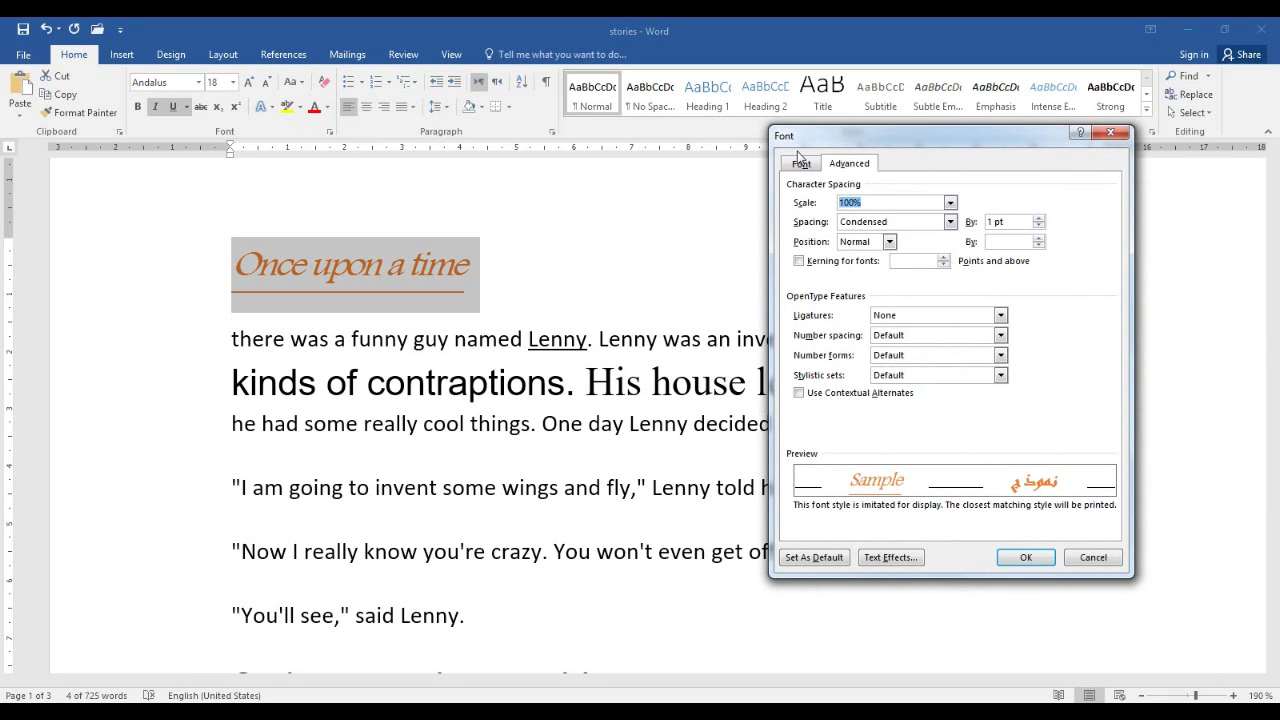
click(950, 221)
click(868, 237)
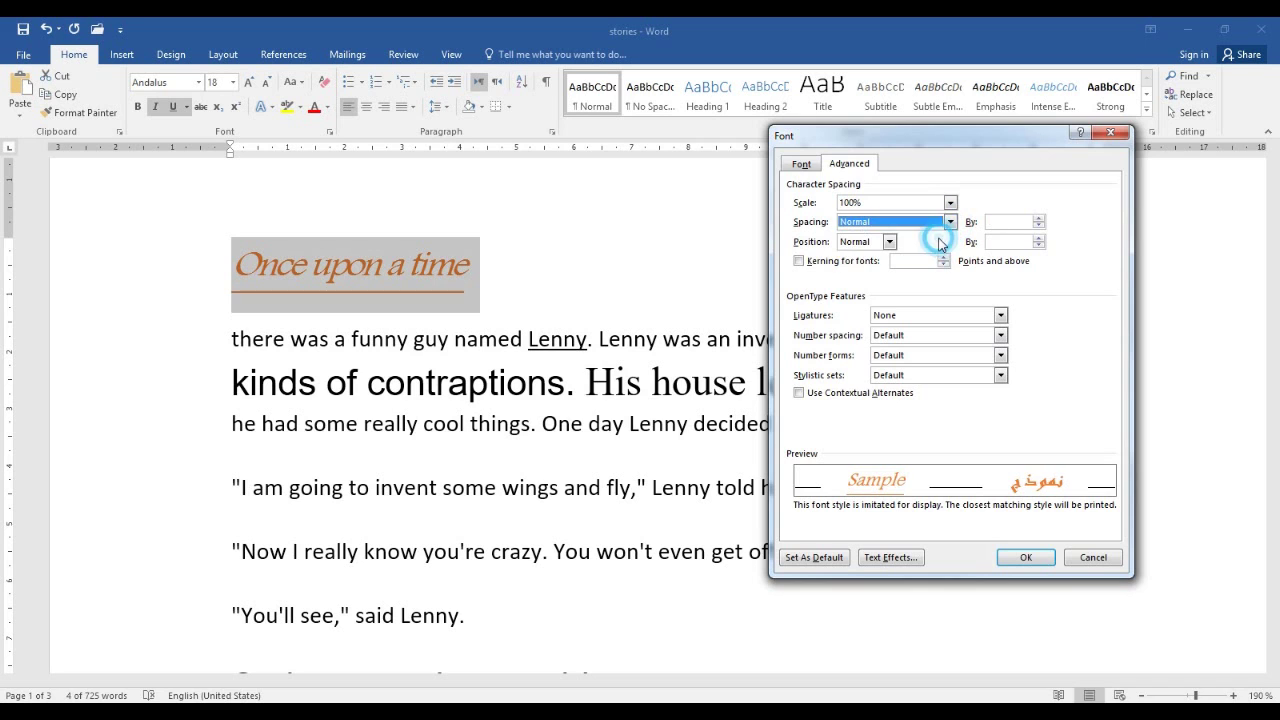
click(1030, 557)
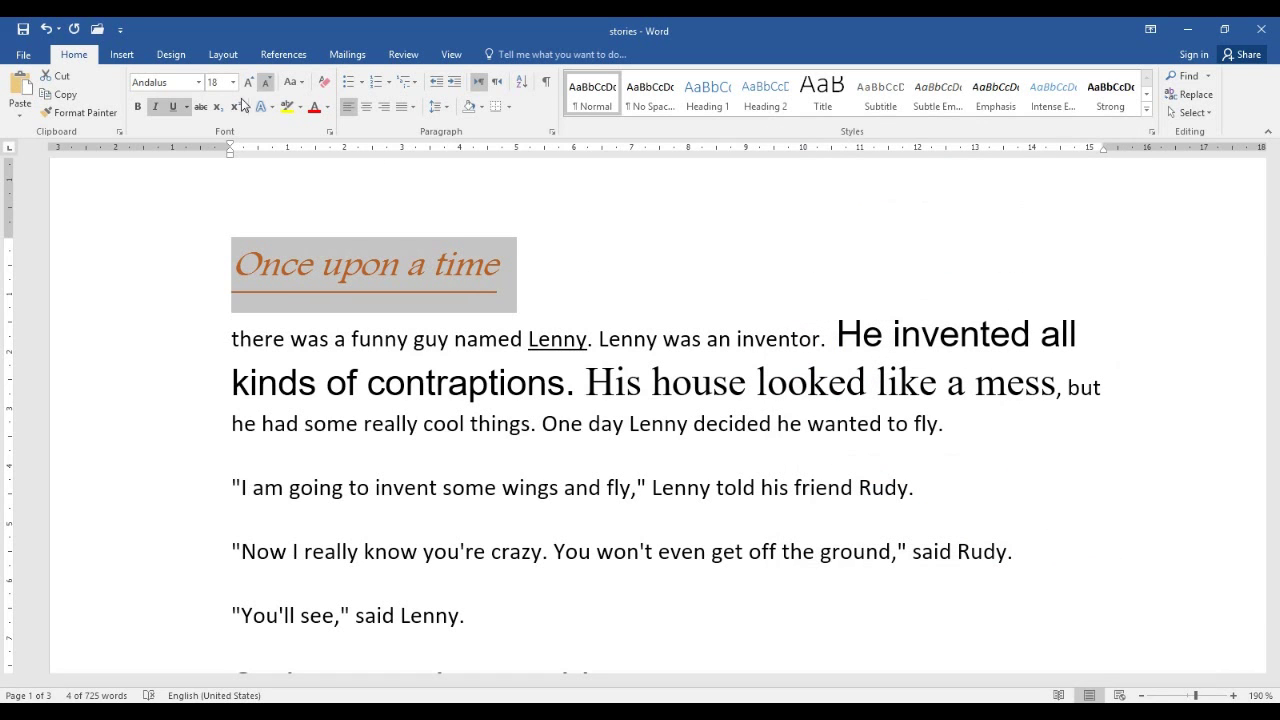
Step: Set the heading's character spacing to Expanded in the Font dialog
click(329, 131)
click(950, 221)
click(860, 246)
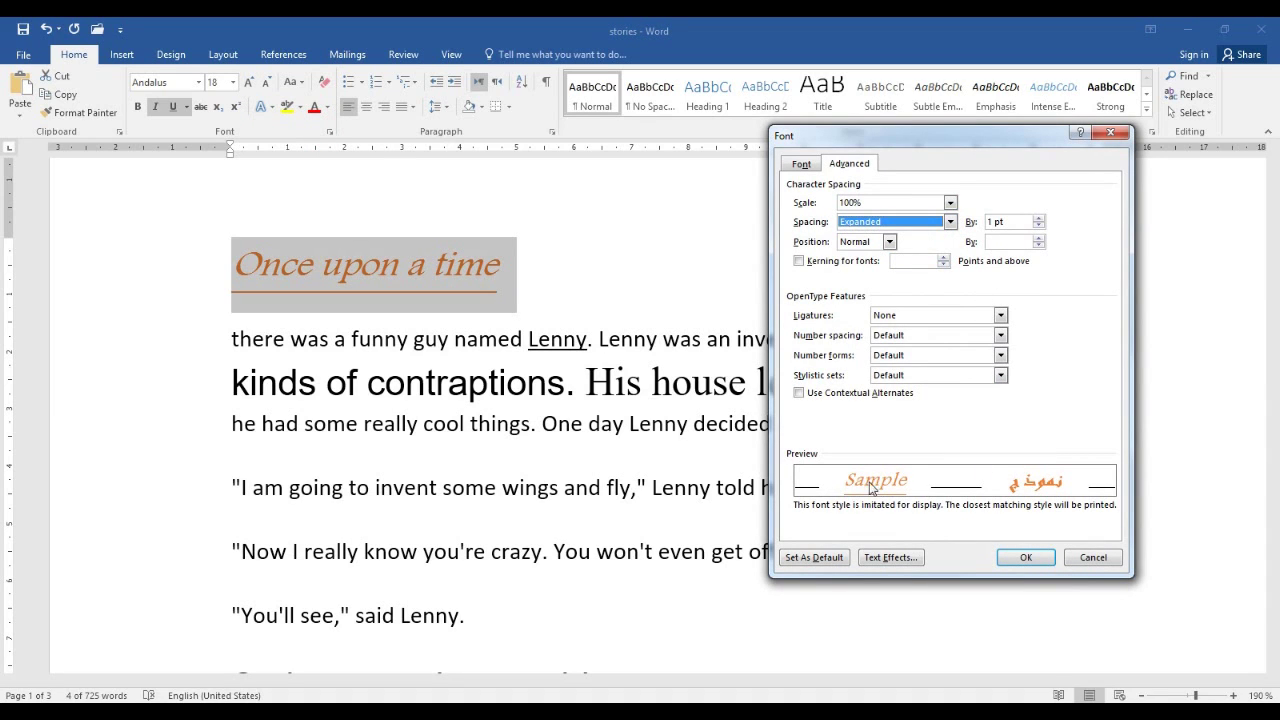
click(950, 221)
click(933, 256)
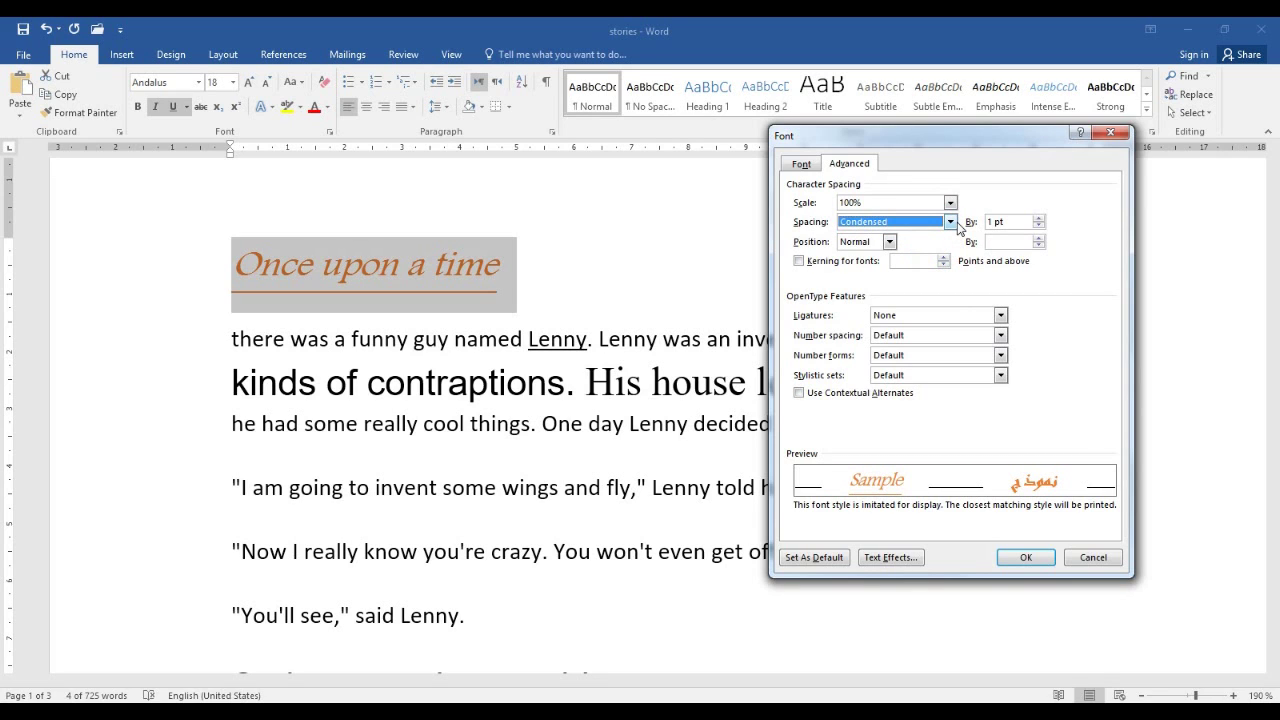
click(950, 222)
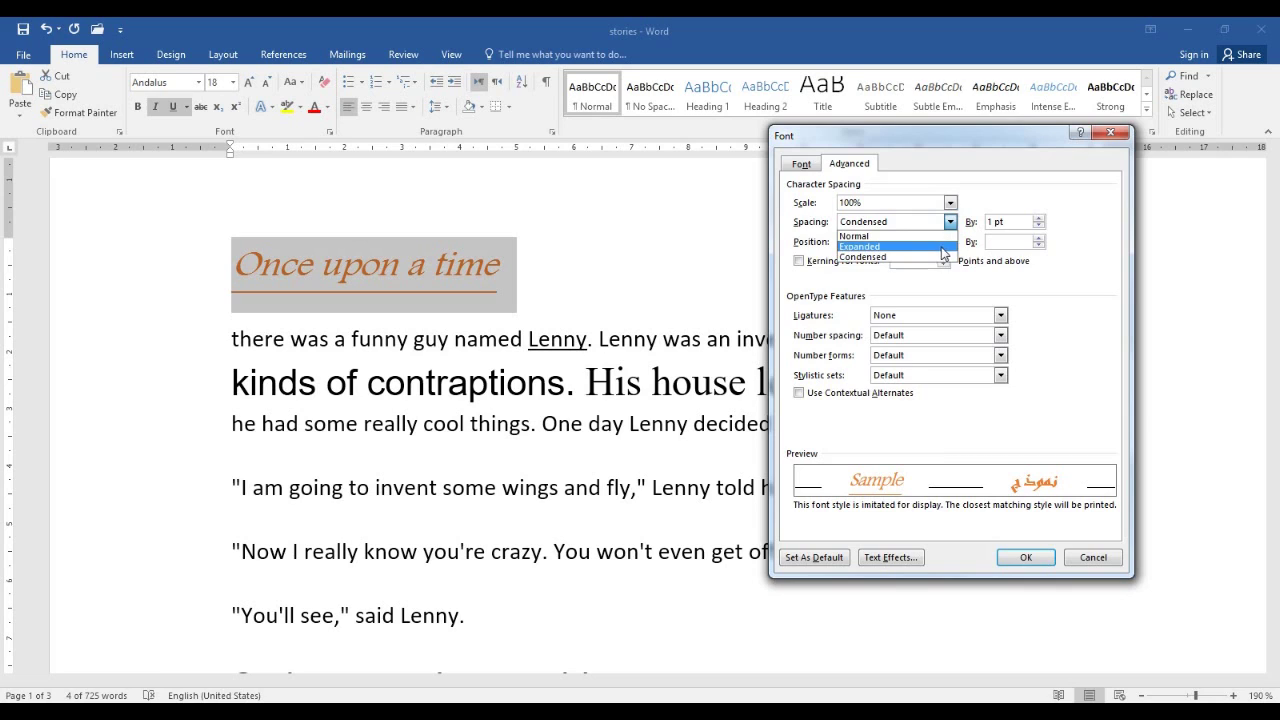
click(877, 247)
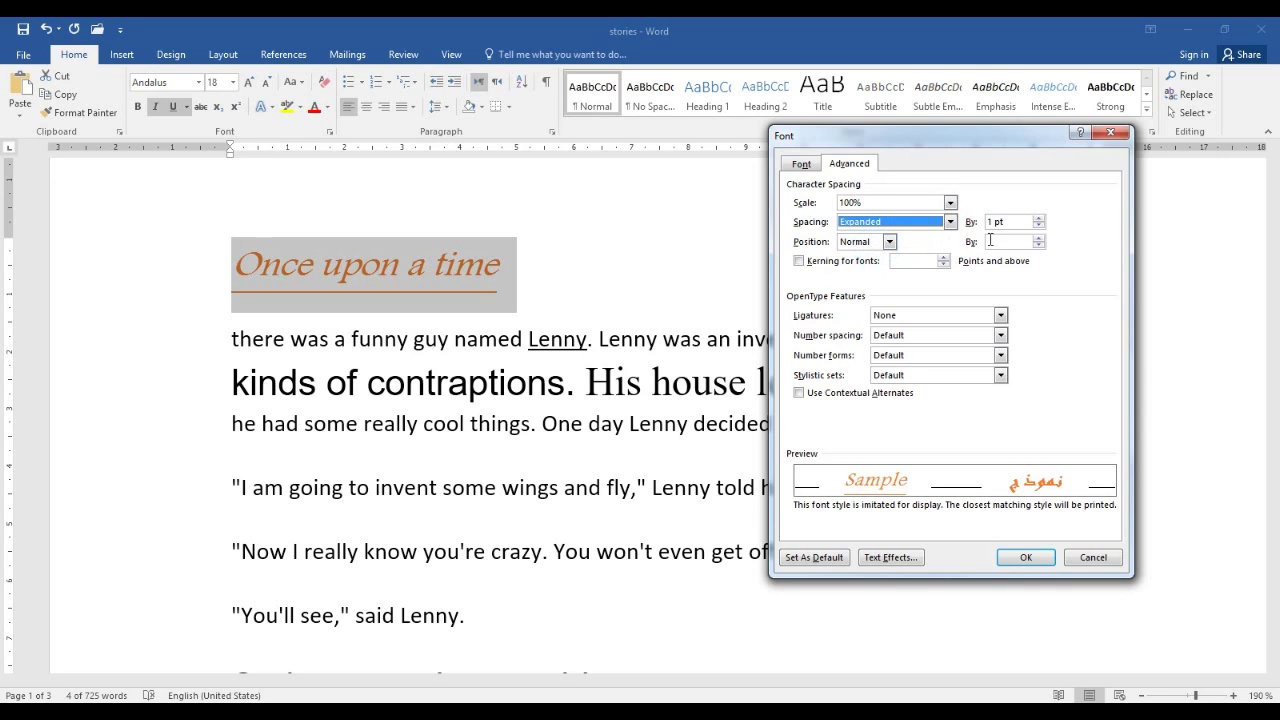
Step: Increase the expansion to 6.4 pt and apply the widened spacing to the heading
click(1038, 217)
click(1038, 217)
click(1038, 217)
click(1038, 217)
click(1038, 217)
click(1038, 217)
click(1038, 217)
click(1038, 217)
click(1038, 218)
click(1038, 218)
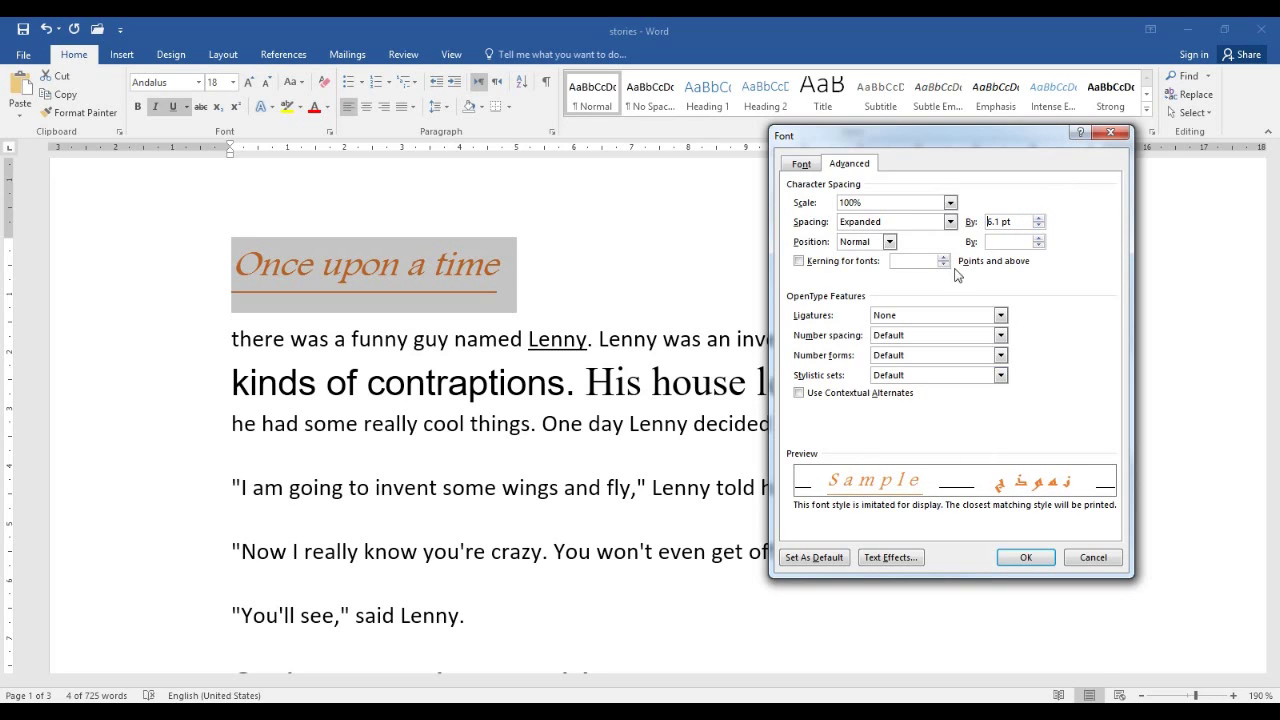
click(1038, 218)
click(1038, 218)
click(1038, 218)
click(1010, 557)
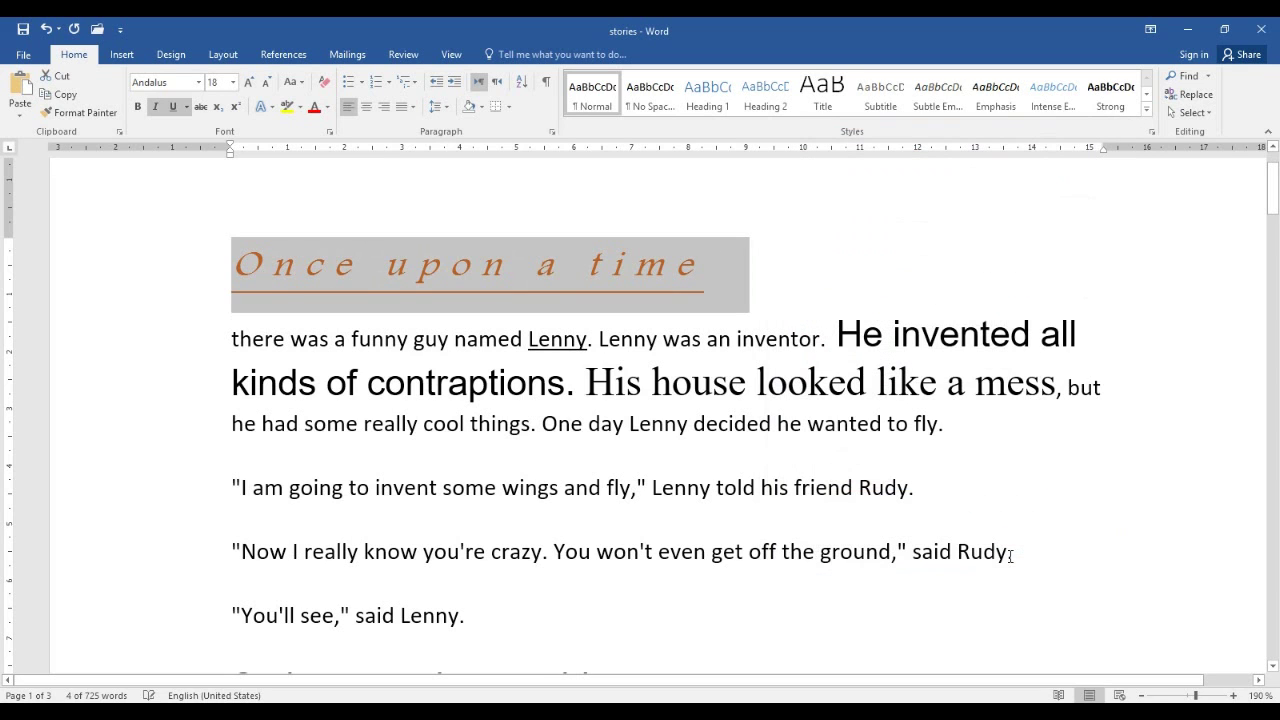
click(656, 452)
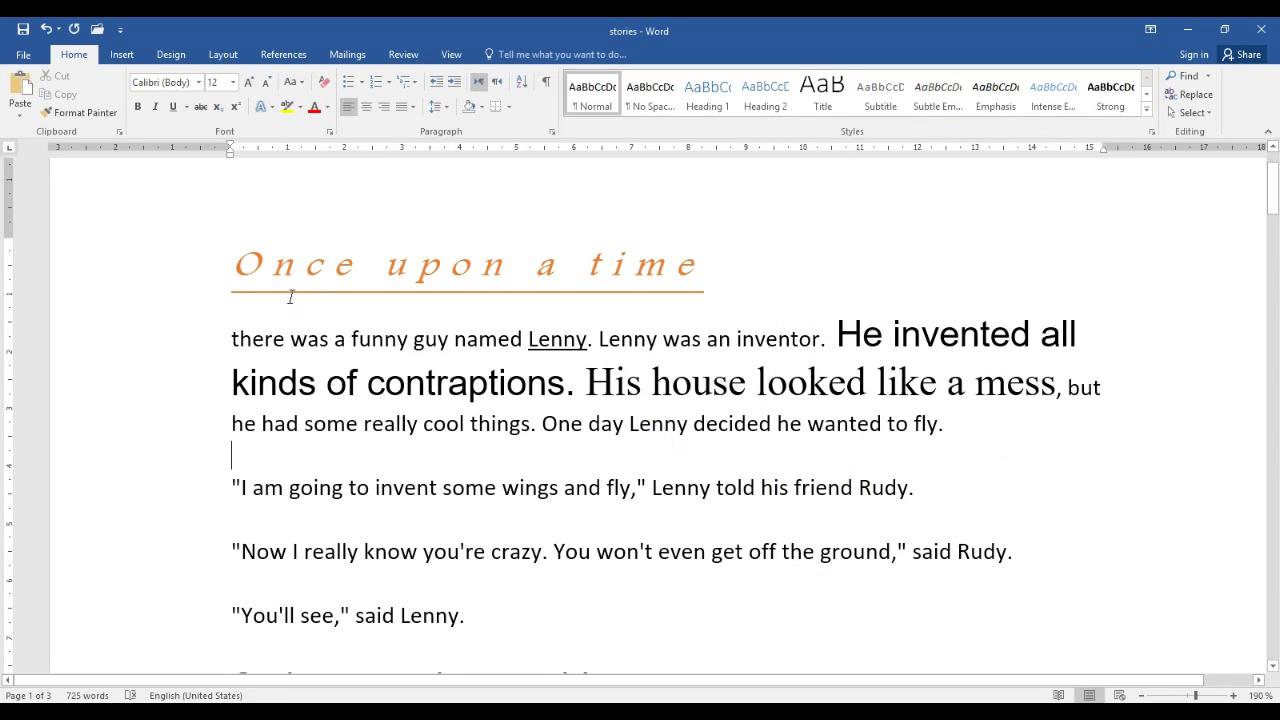
click(265, 268)
Step: Select the heading's letter c and view its spacing settings, Expanded by 6.4 pt
drag(256, 268, 244, 265)
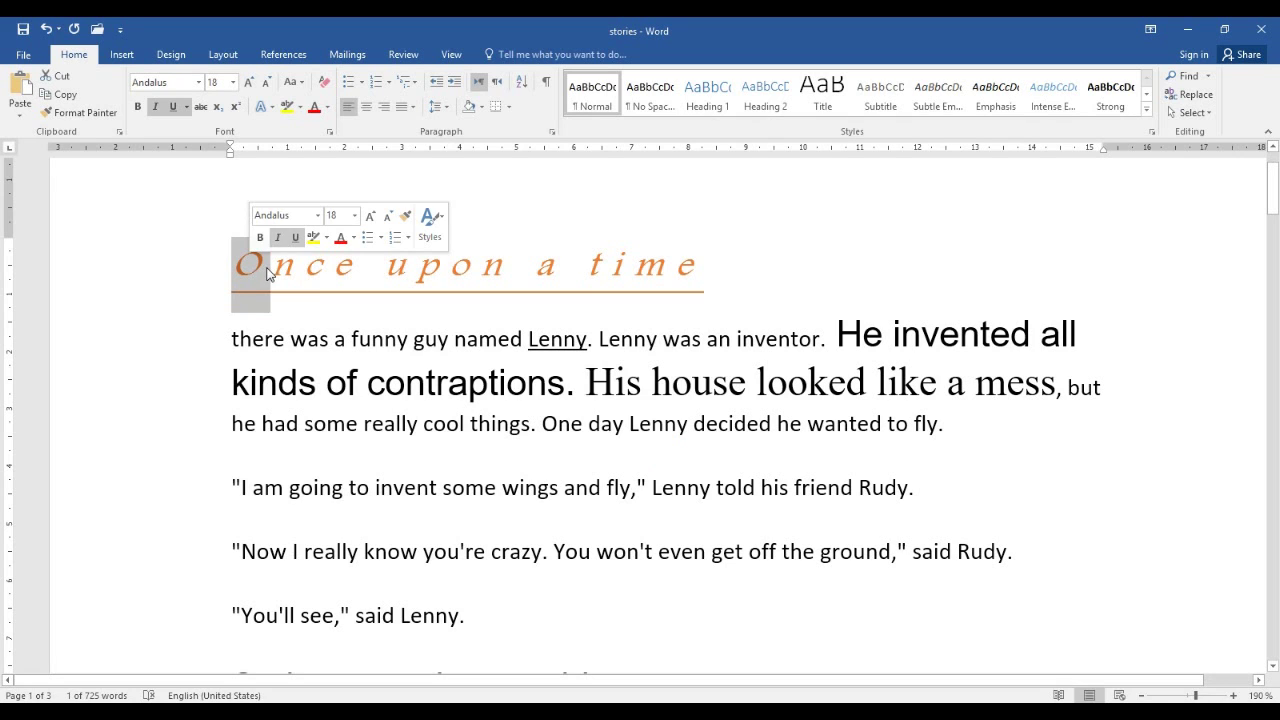
click(268, 272)
drag(268, 272, 304, 272)
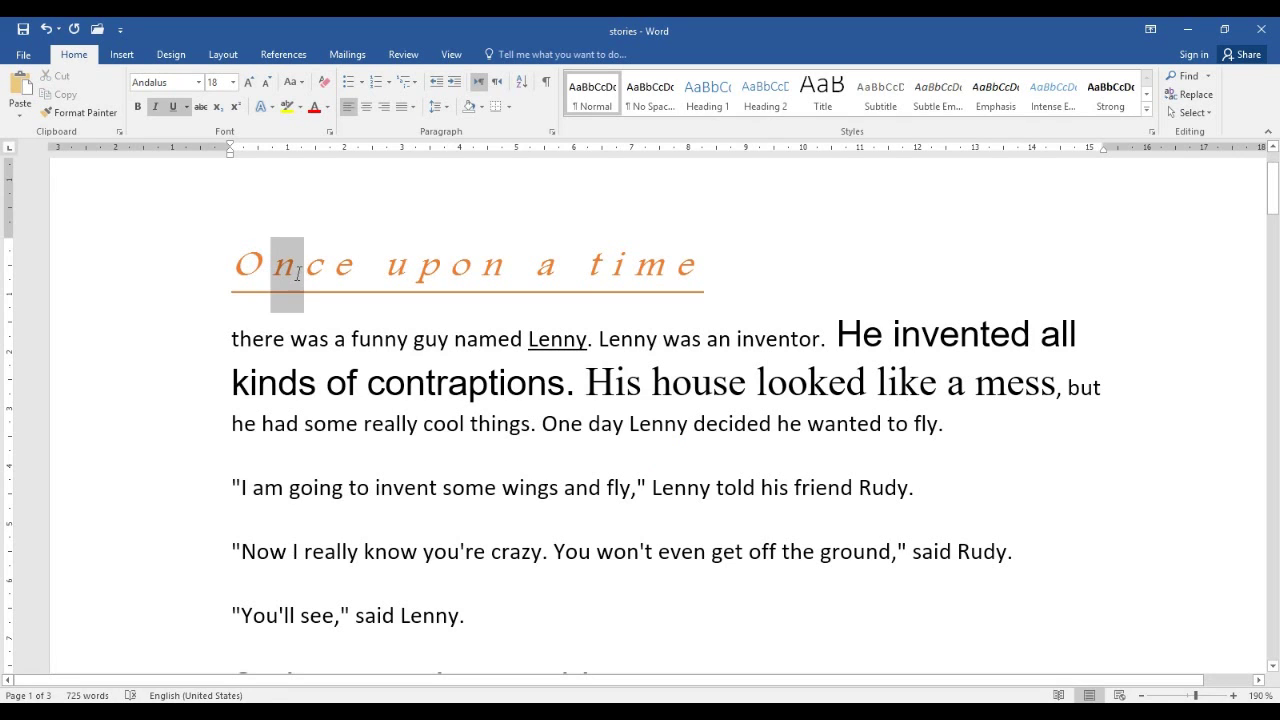
click(304, 272)
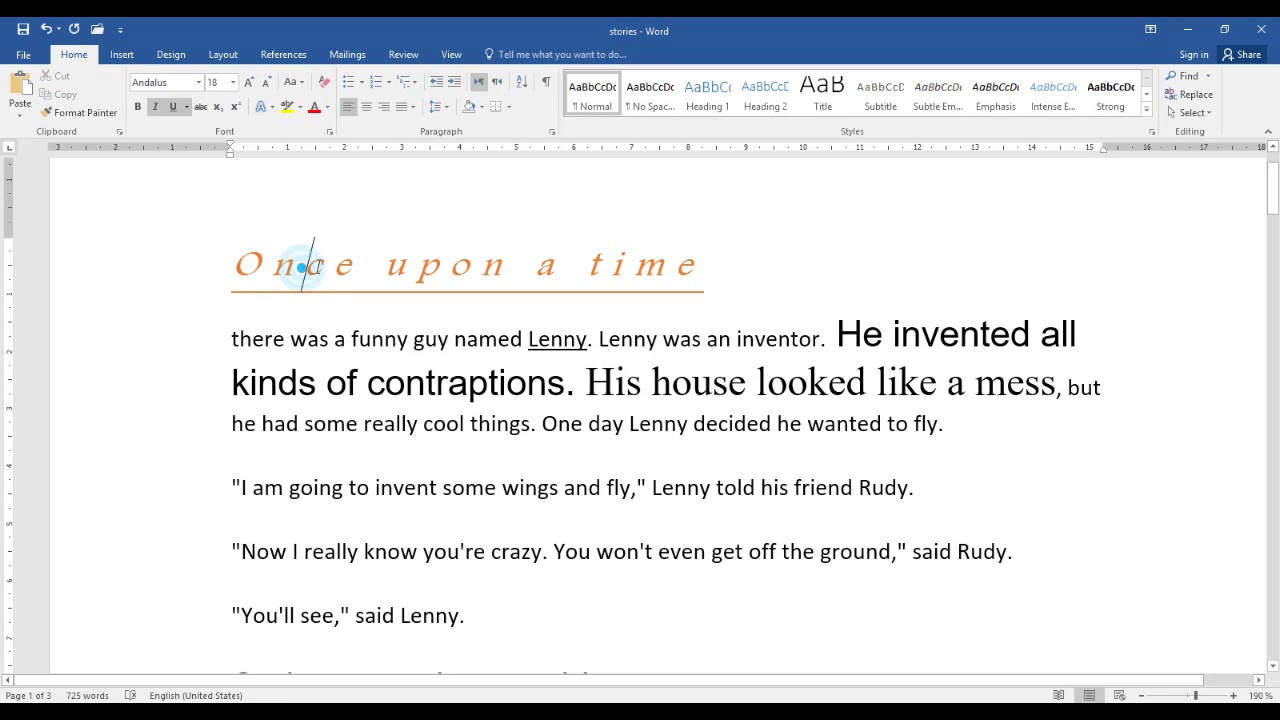
drag(305, 262, 328, 265)
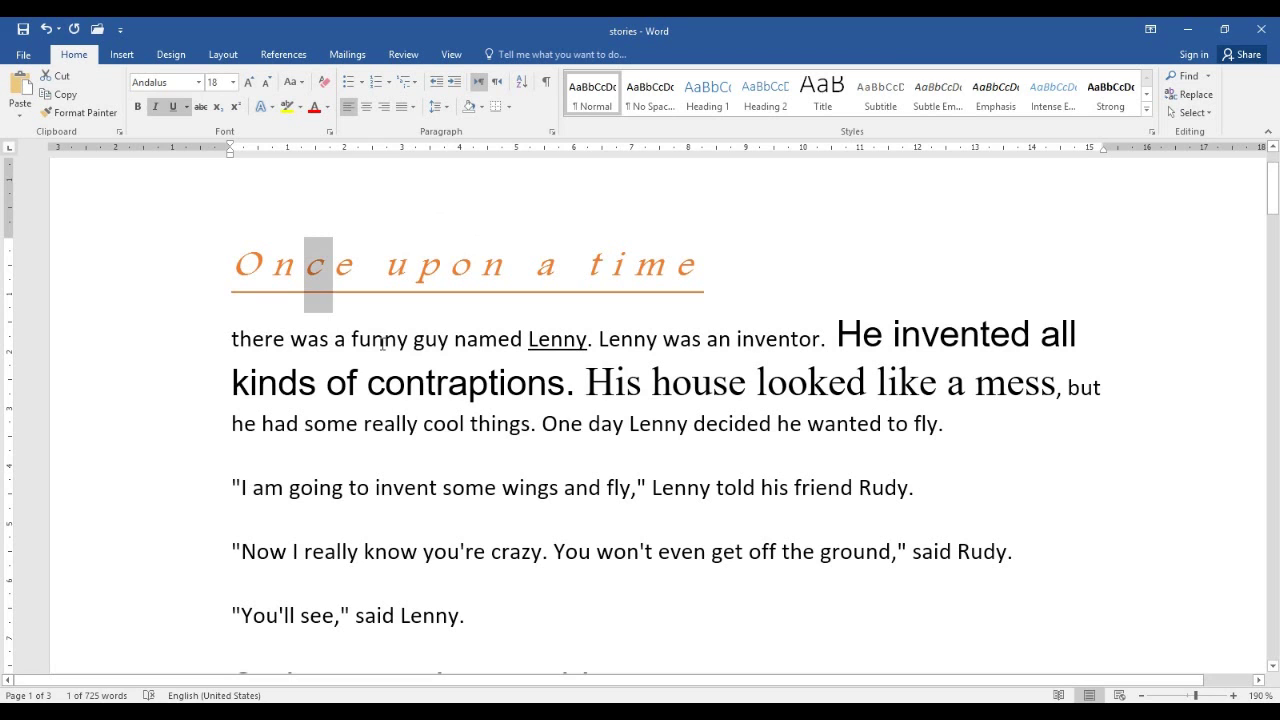
click(328, 131)
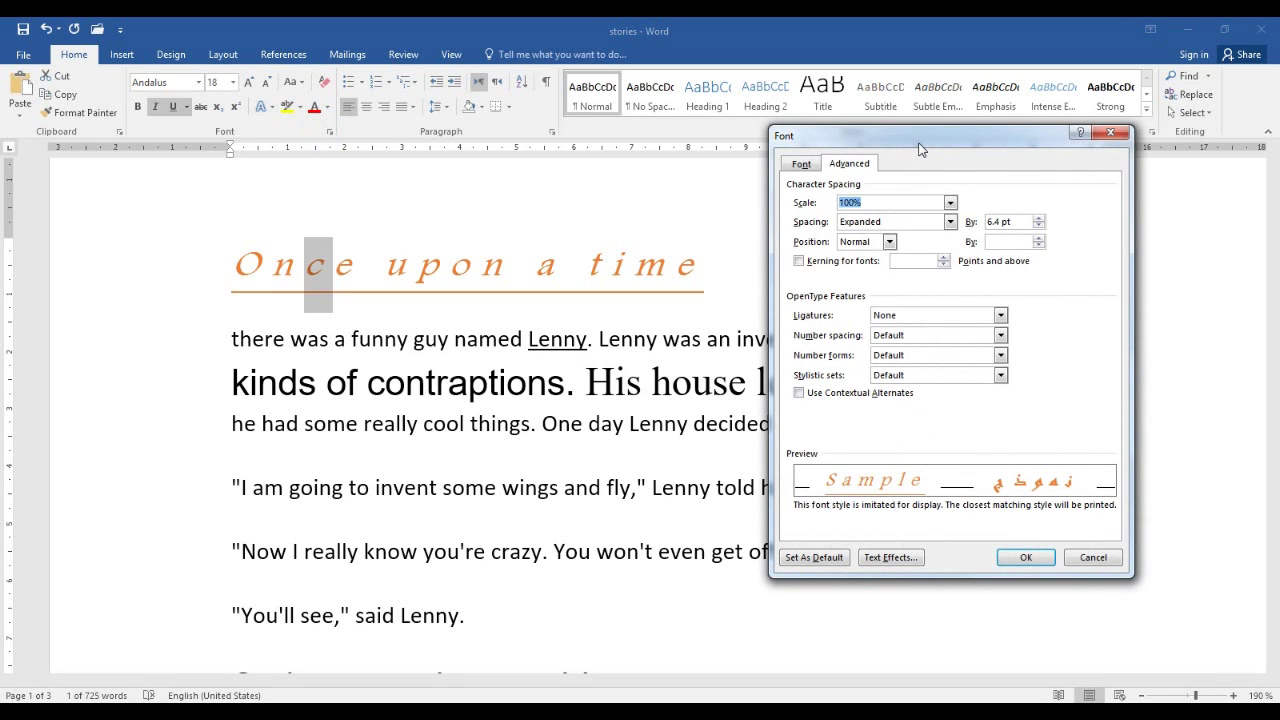